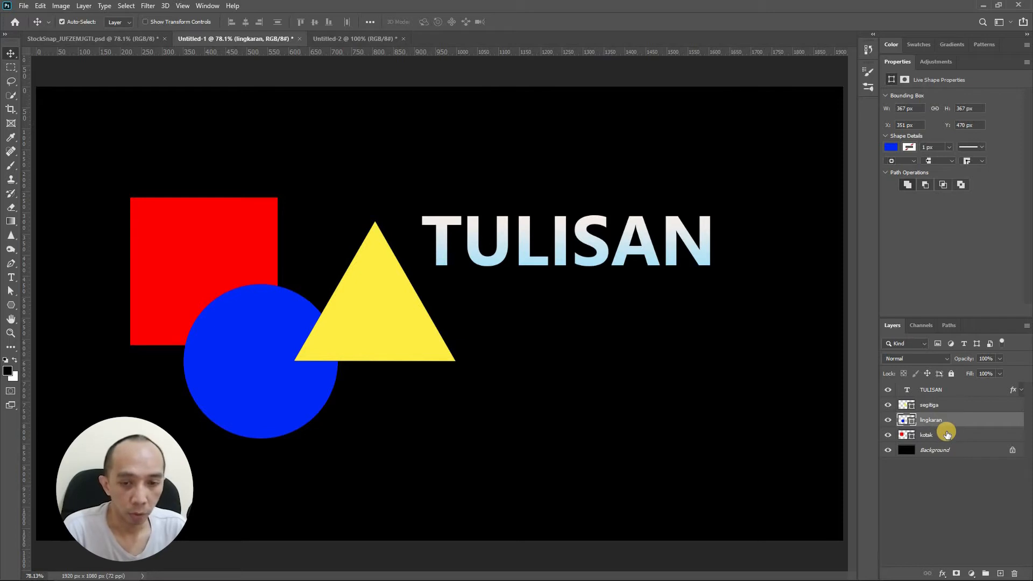
- Move the yellow triangle slightly down and reorder its layer below the circle layer
left_click(928, 405)
mouse_move(383, 332)
left_mouse_down()
mouse_move(373, 340)
mouse_move(382, 353)
left_mouse_up()
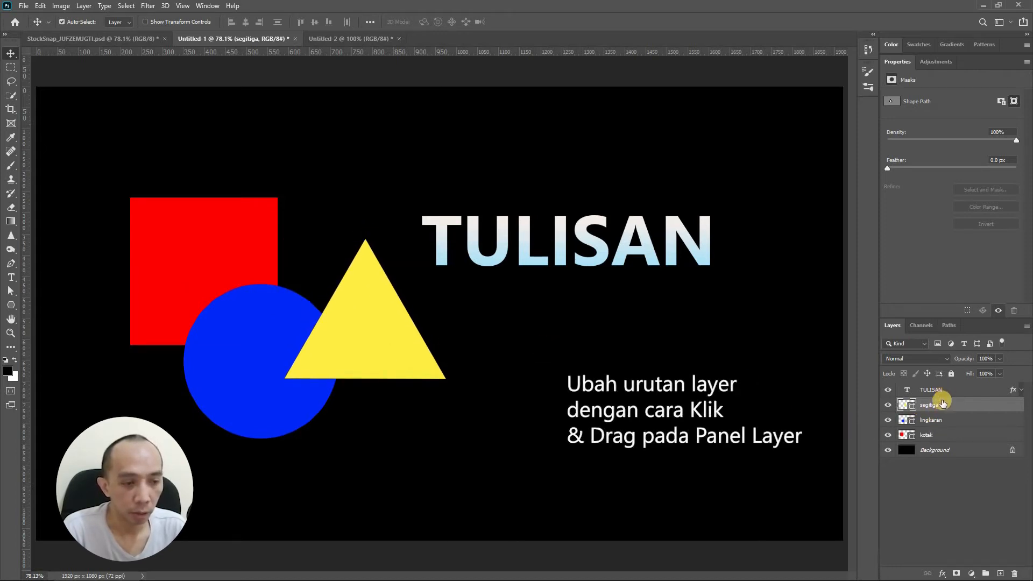
left_click_drag(936, 405, 938, 425)
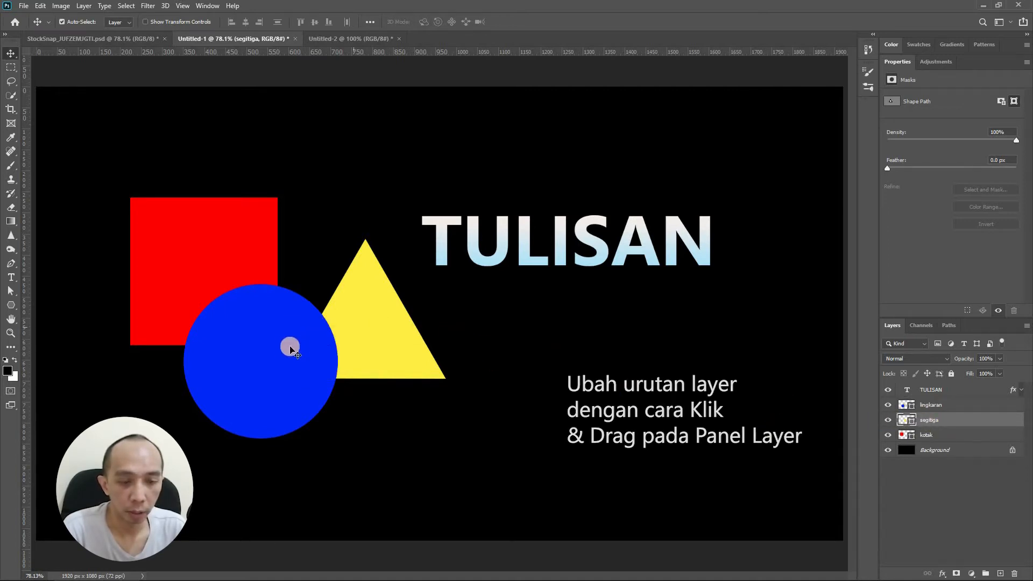
- Toggle the visibility of the triangle and circle layers off and back on
left_click(888, 421)
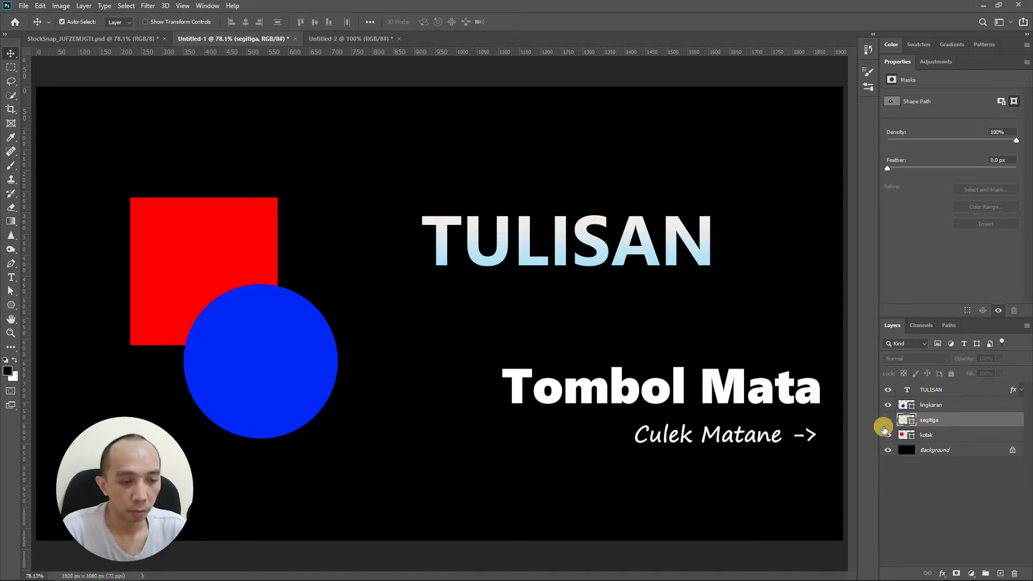
left_click(888, 405)
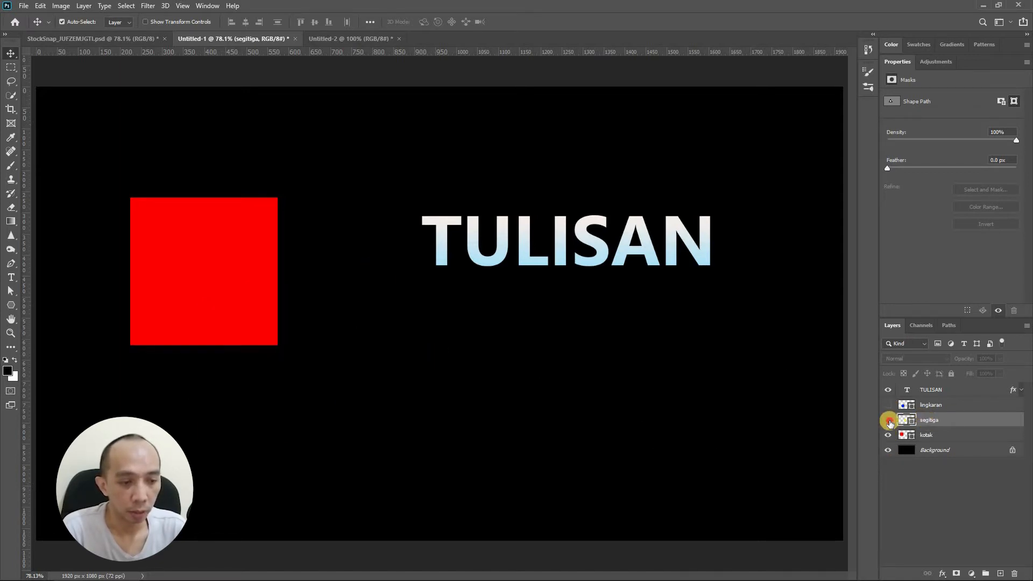
left_click(887, 420)
left_click(888, 404)
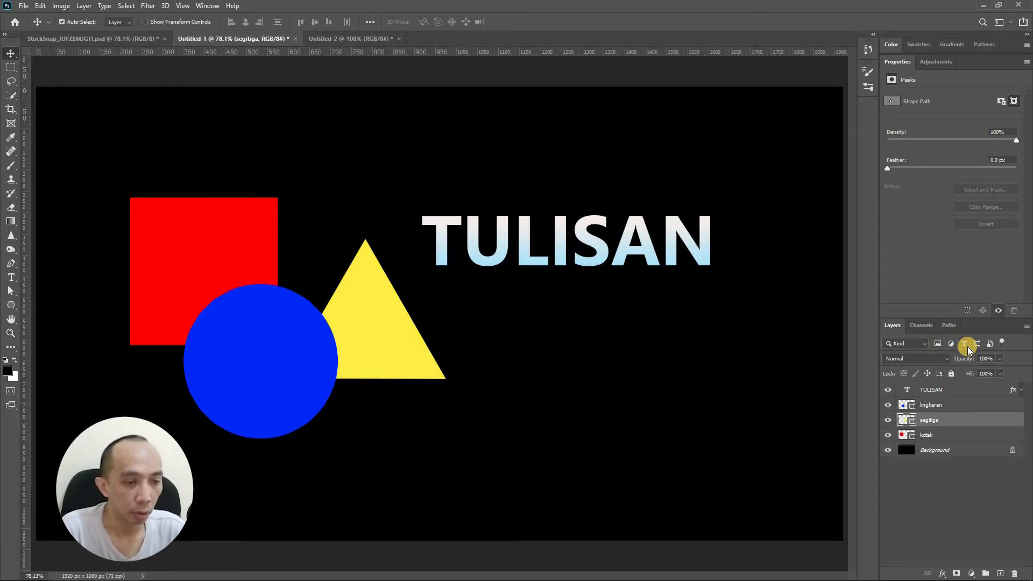
- Filter the layer list by name for 'segi', then clear the filter text
left_click(913, 343)
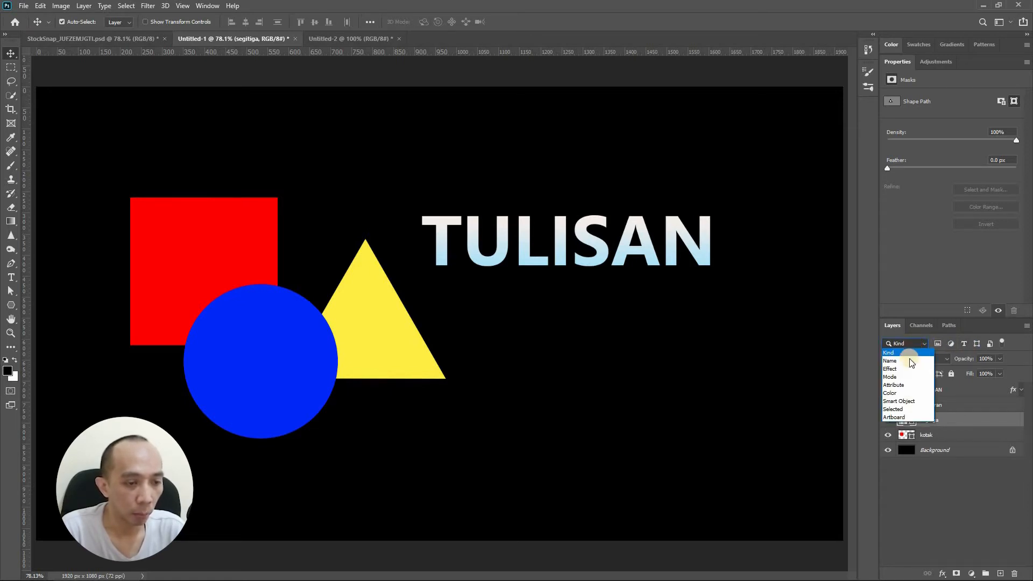
left_click(929, 360)
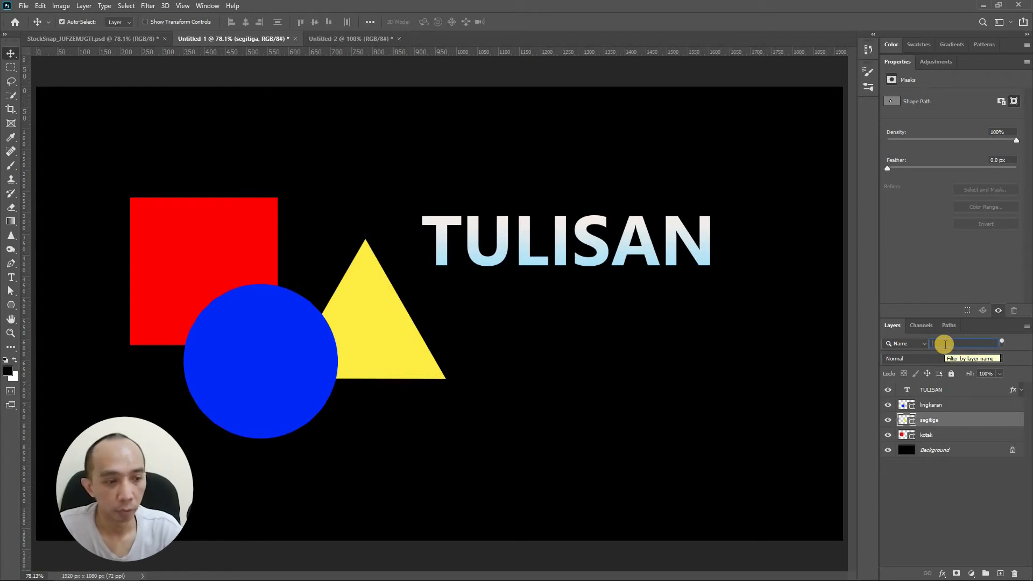
type("segi")
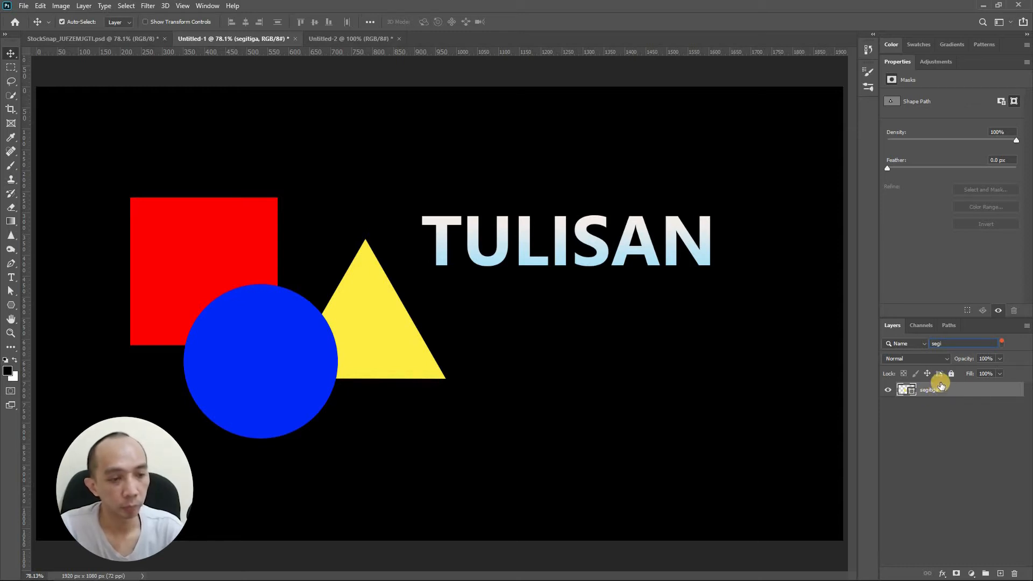
key("BackSpace")
key("BackSpace")
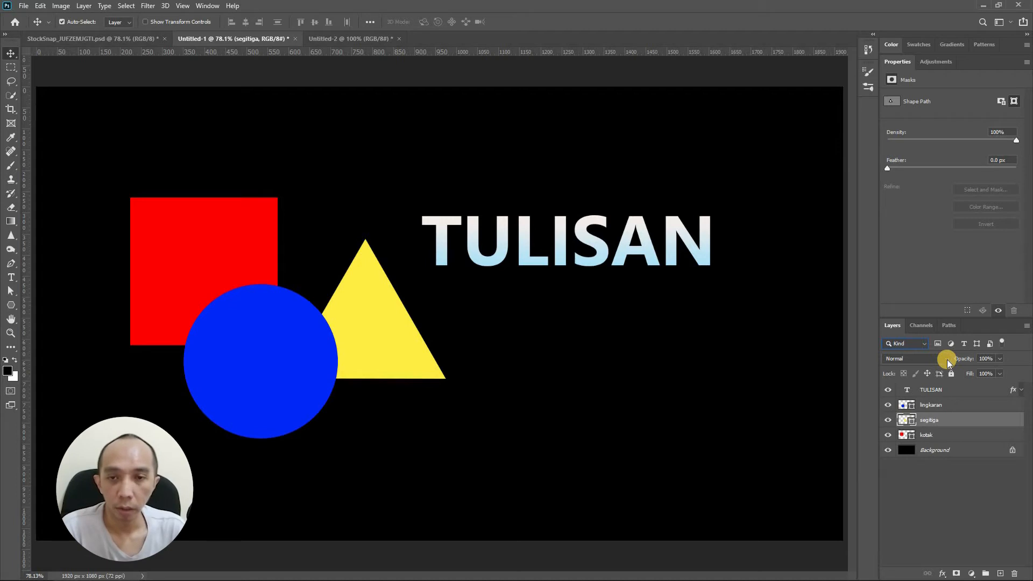
- Switch to the StockSnap document, select Layer 2 and set its blend mode to Normal
left_click(119, 41)
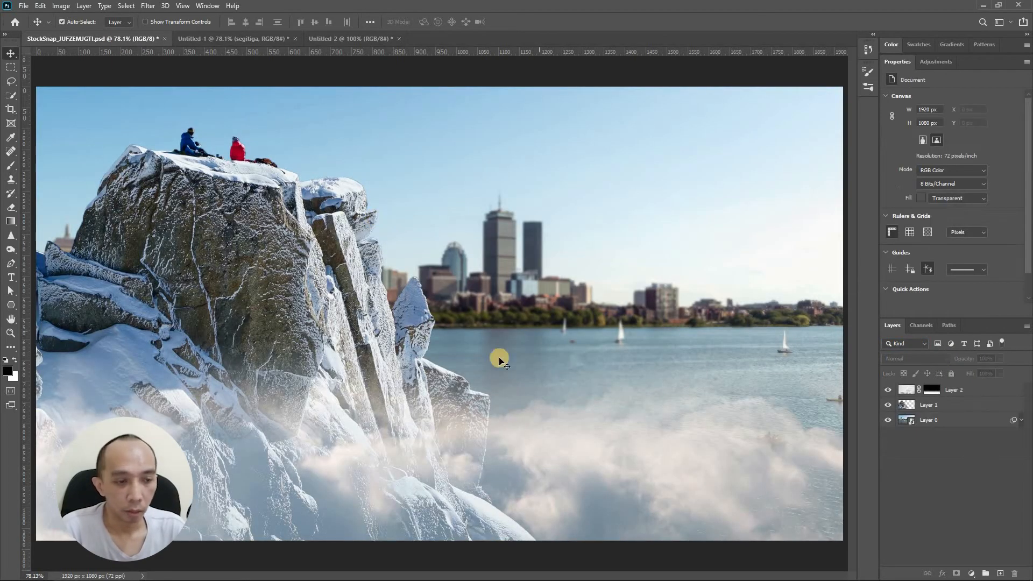
left_click(907, 393)
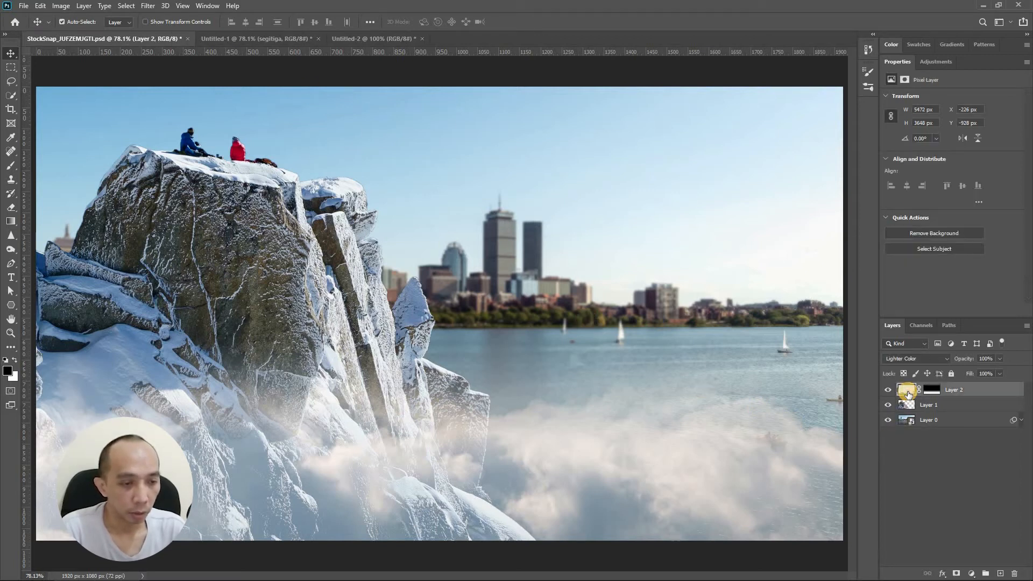
left_click(919, 358)
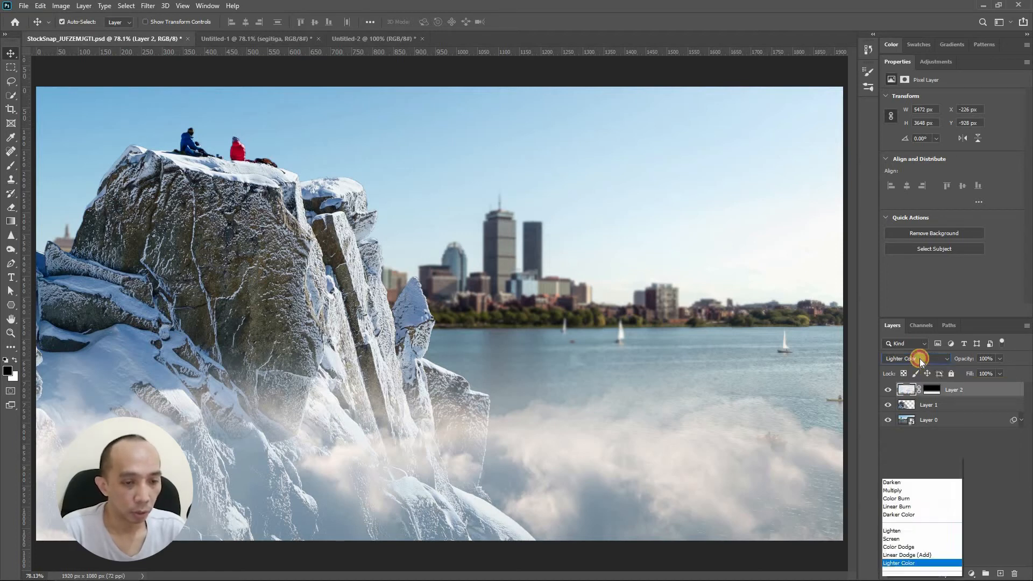
left_click(915, 322)
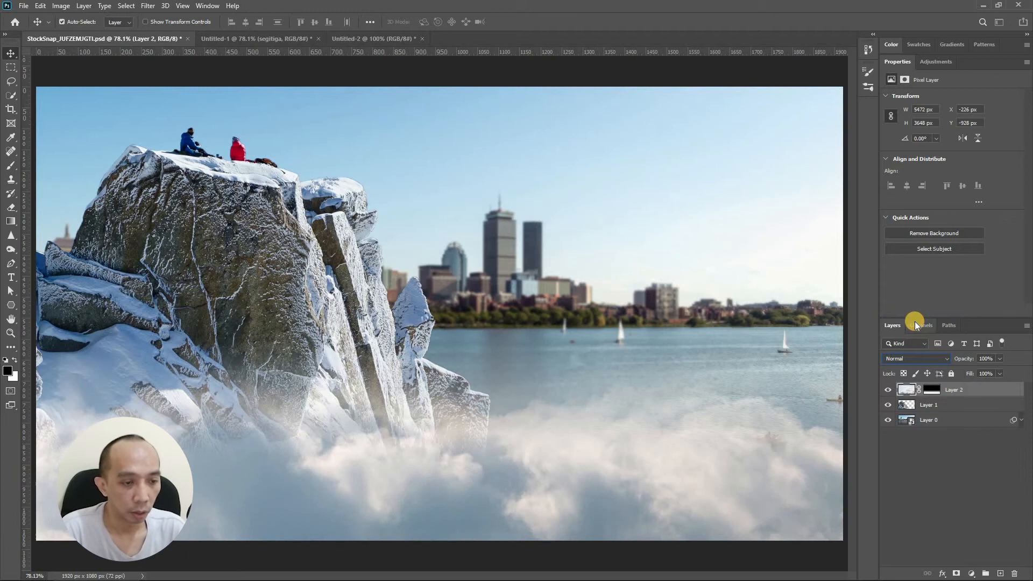
- Change Layer 2's blend mode to Difference, then back to Lighter Color
left_click(921, 356)
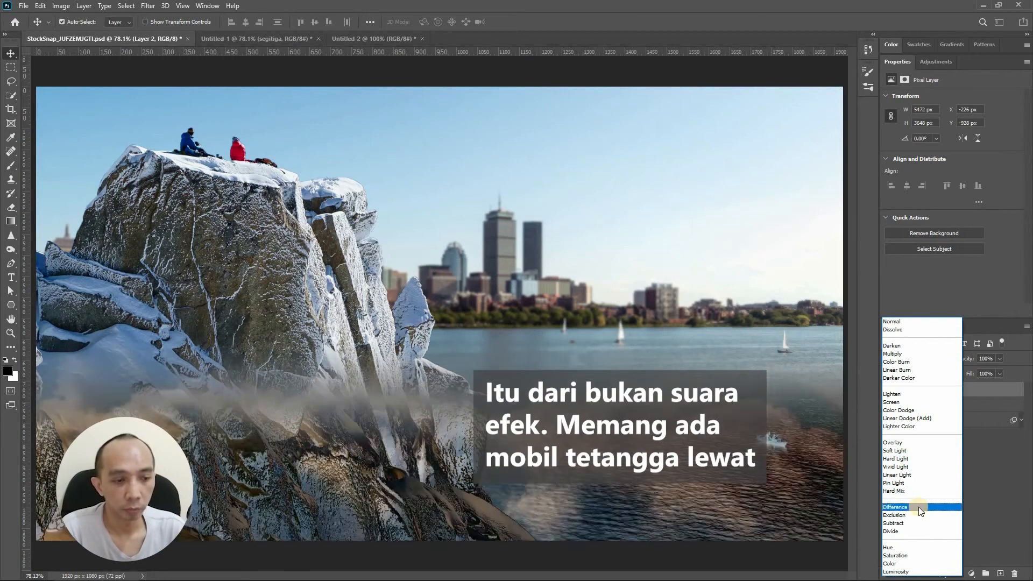
left_click(918, 507)
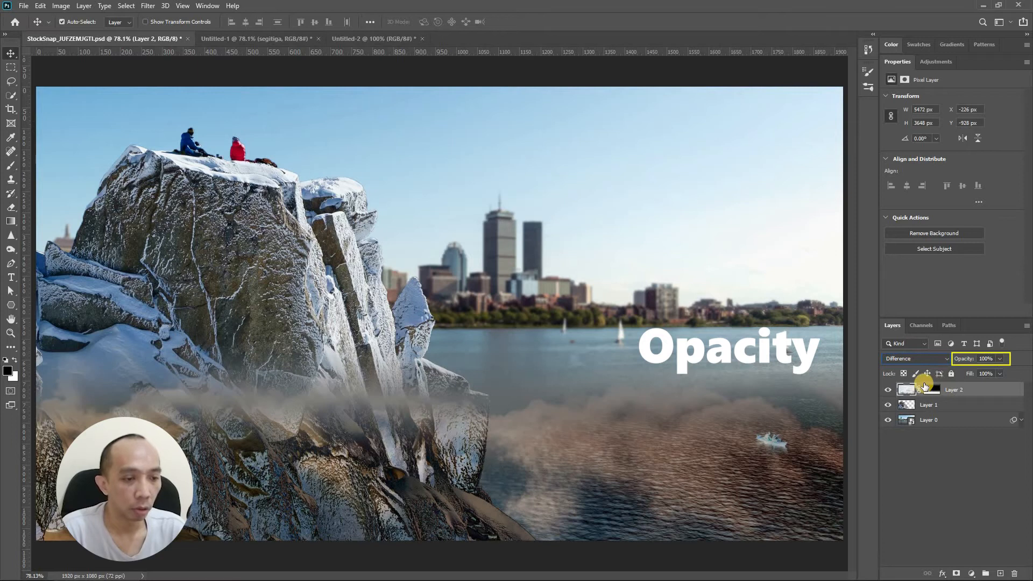
left_click(945, 358)
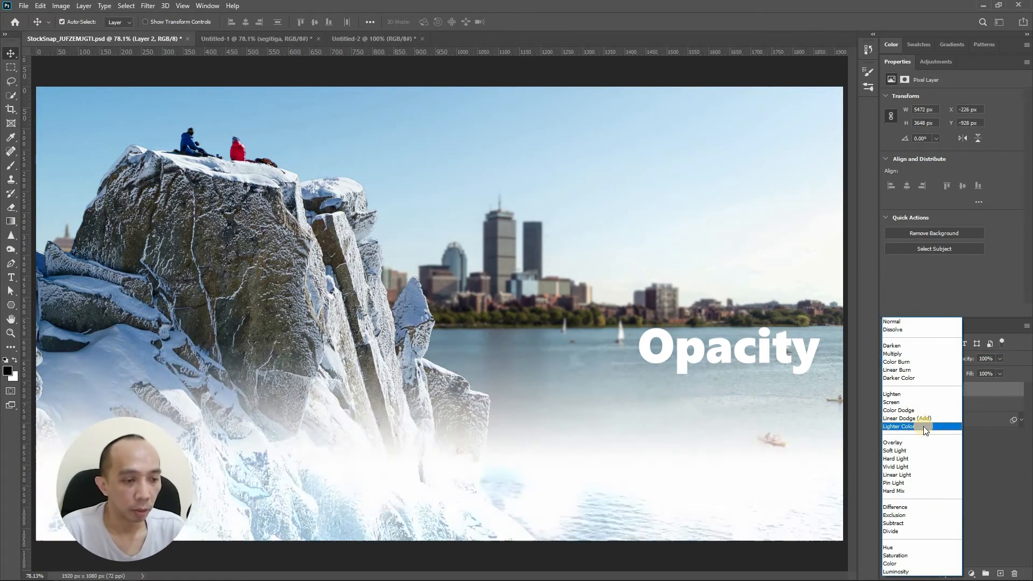
left_click(923, 425)
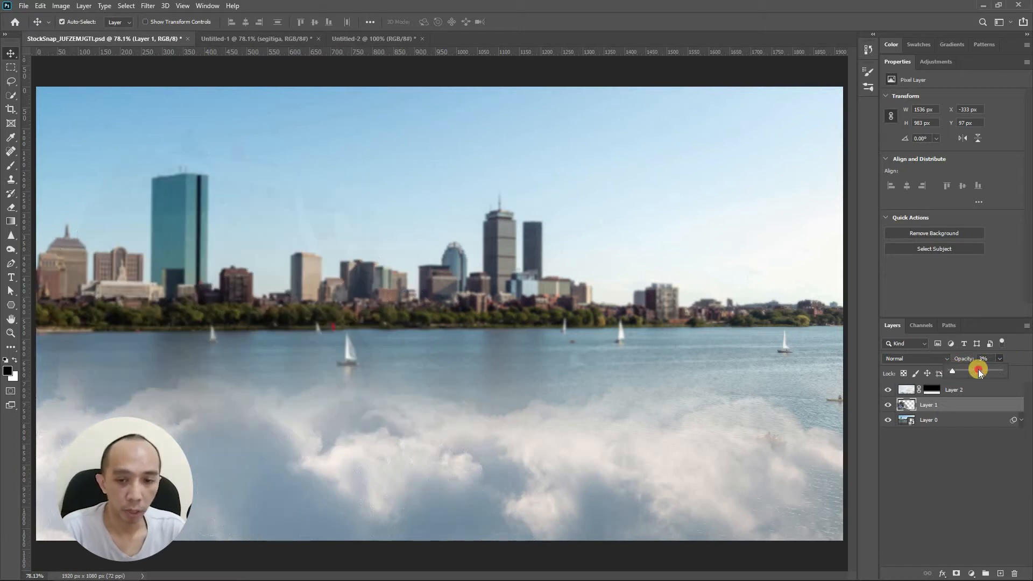
- Set Layer 1's opacity to 100% and reselect Layer 1
left_click_drag(993, 370, 1022, 372)
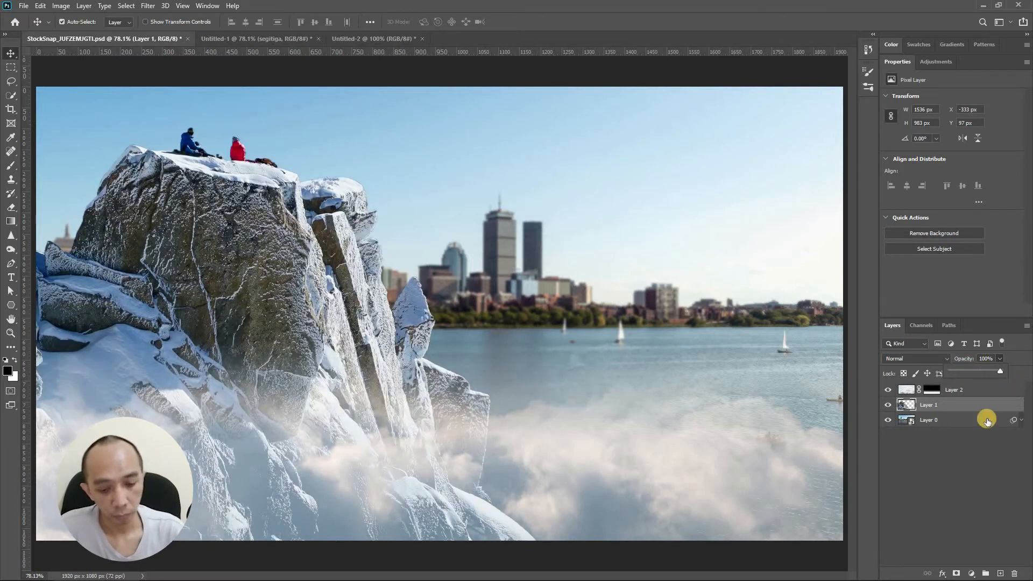
left_click(981, 458)
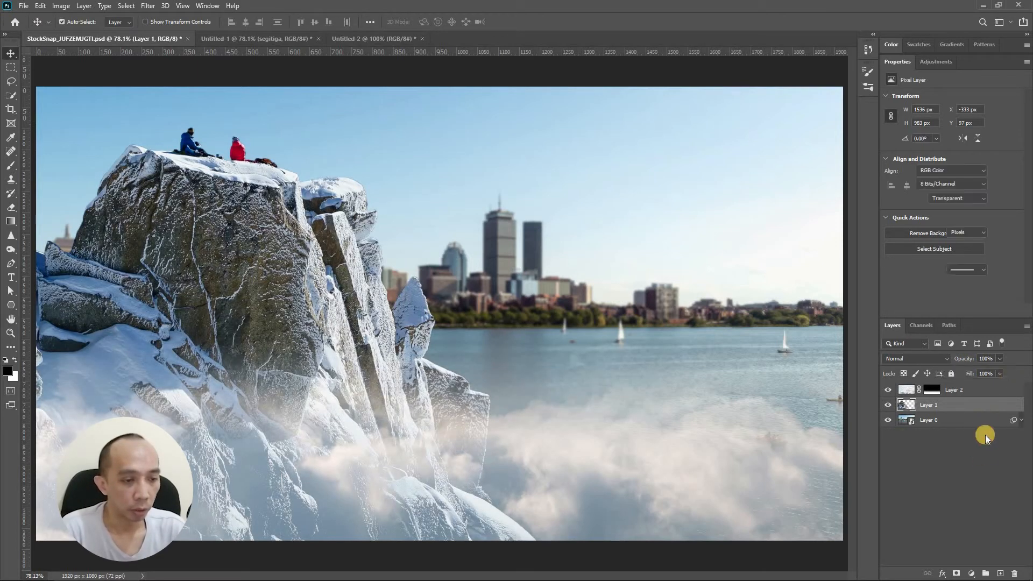
left_click(952, 404)
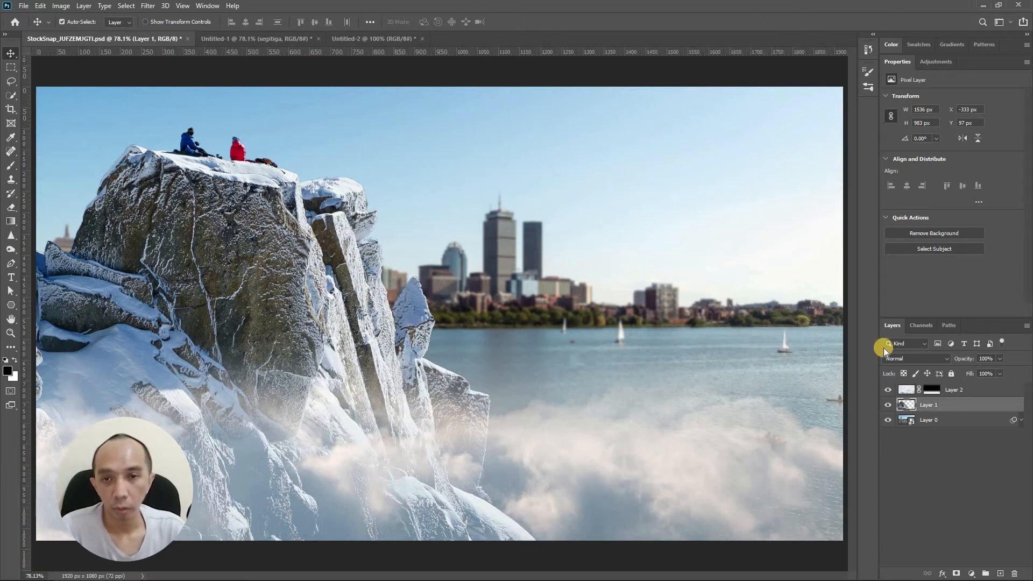
- Return to the Untitled-1 document, select the blue circle and add a Drop Shadow layer style
left_click(280, 41)
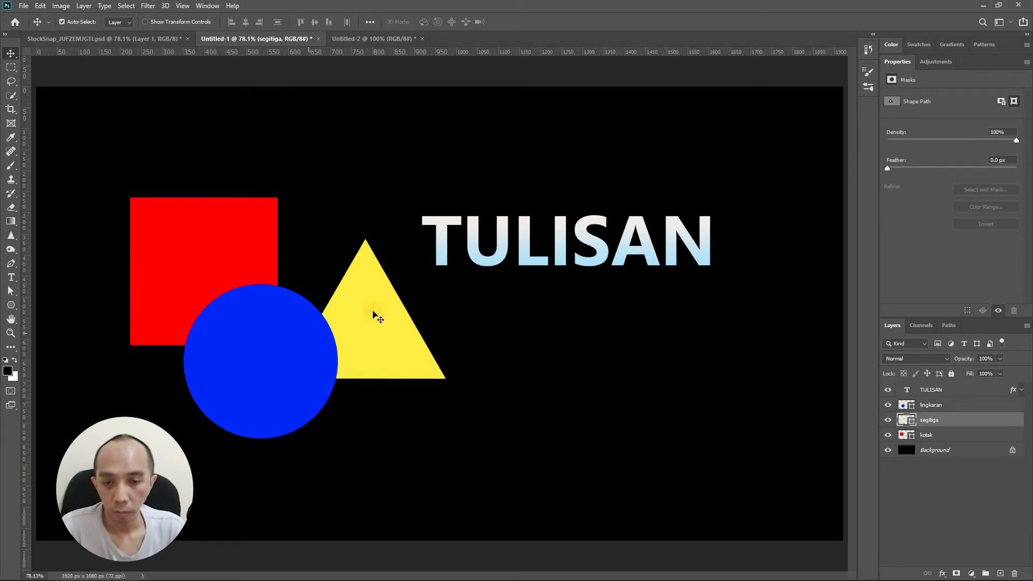
left_click(271, 322)
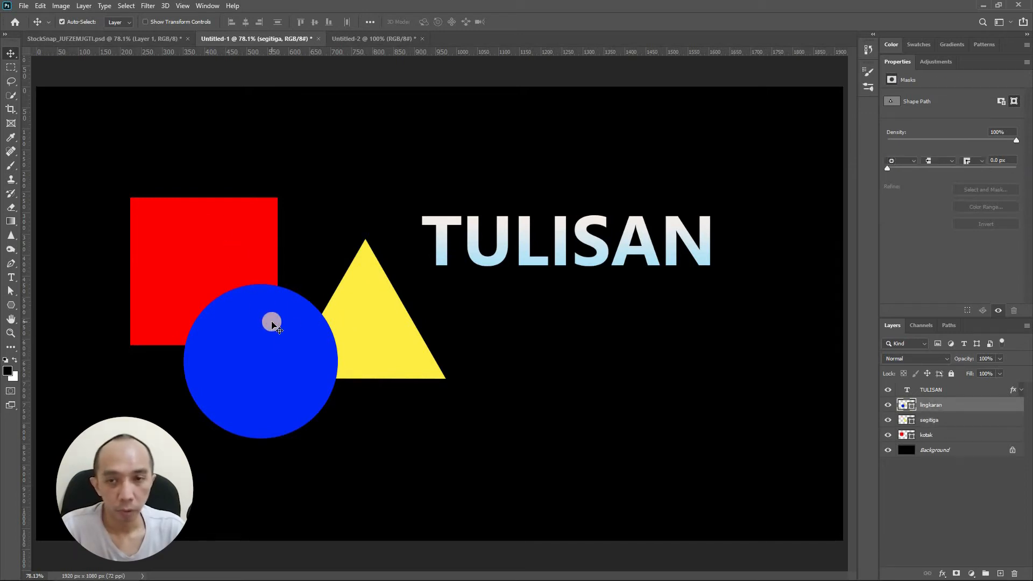
left_click(82, 6)
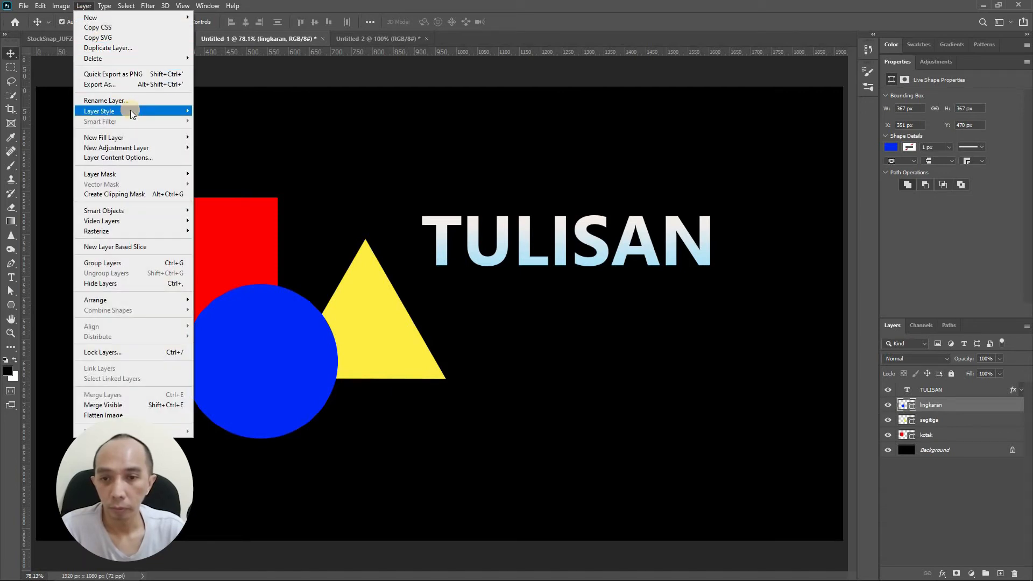
mouse_move(130, 110)
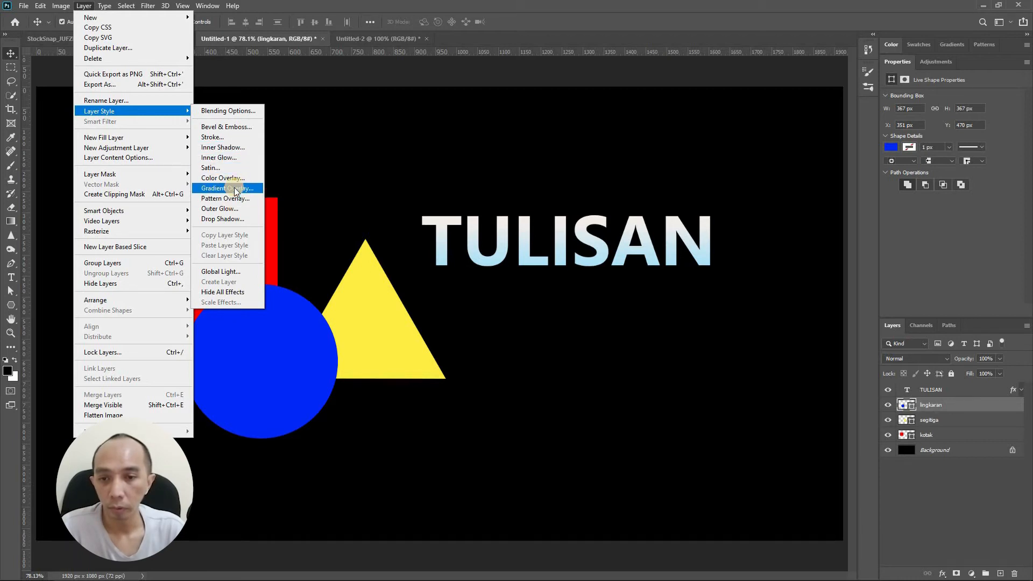
left_click(235, 220)
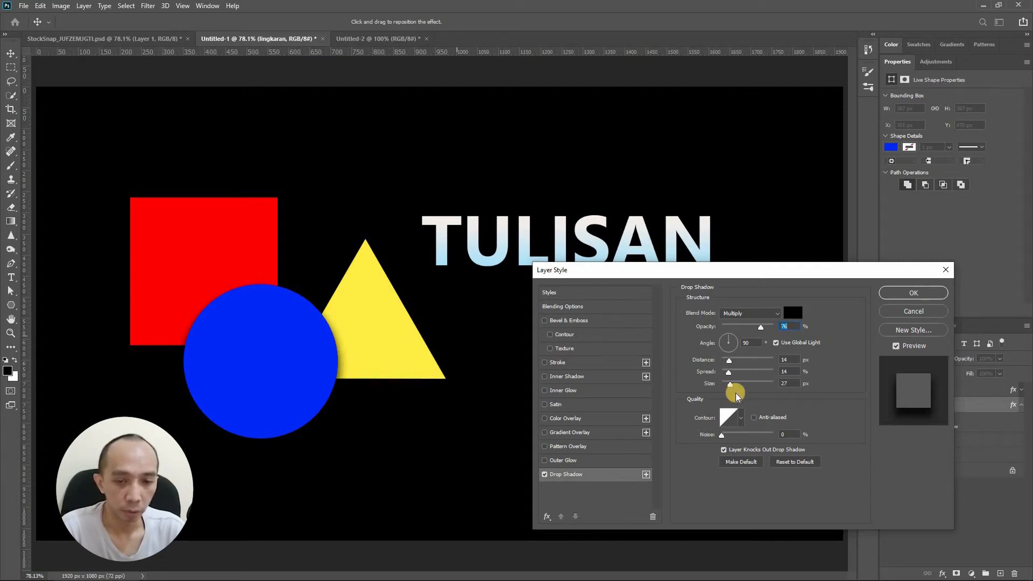
- Adjust the drop shadow to angle 126°, distance 18 px, spread 38 px, size 51 px, and apply it
left_click_drag(728, 360, 736, 387)
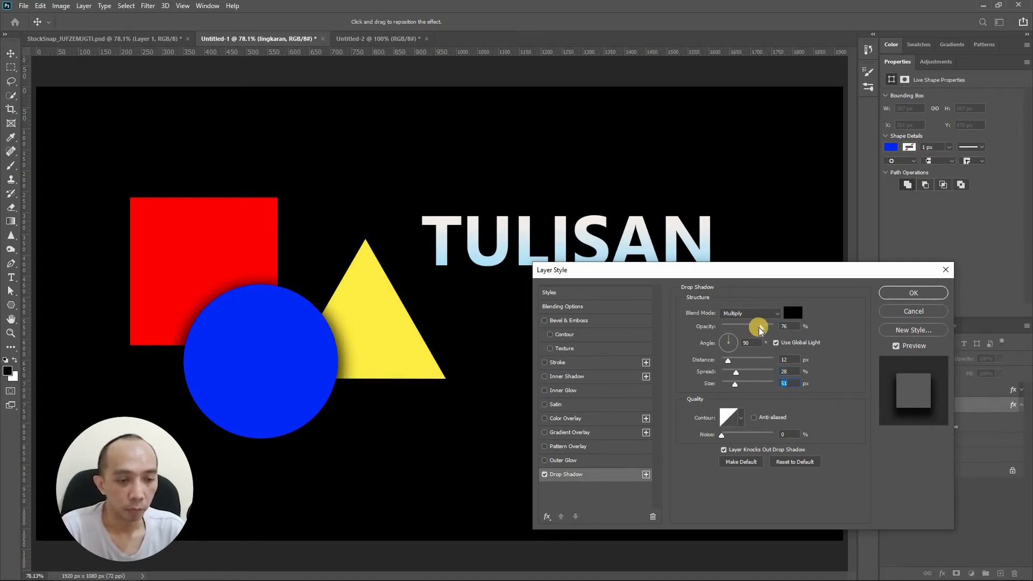
mouse_move(731, 361)
left_mouse_down()
mouse_move(745, 378)
mouse_move(725, 342)
left_mouse_up()
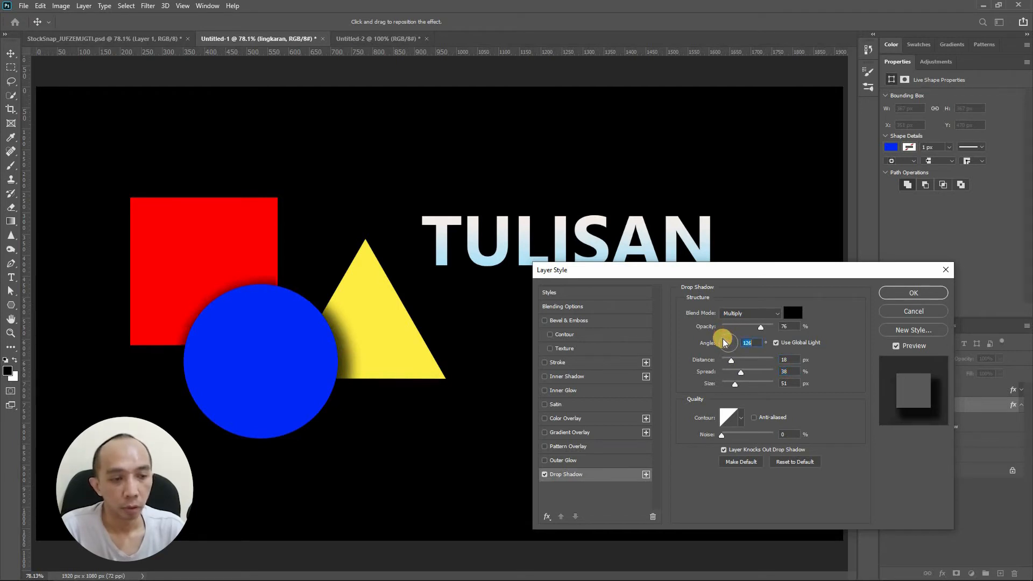
left_click(896, 294)
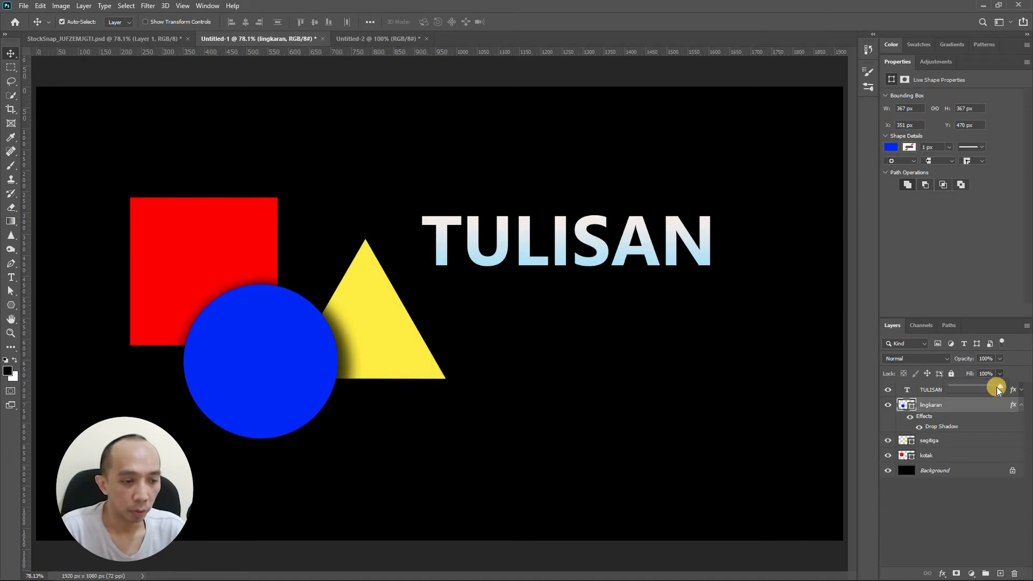
- Set the circle layer's fill to 0%, then restore it to 100%
left_click_drag(977, 386, 946, 390)
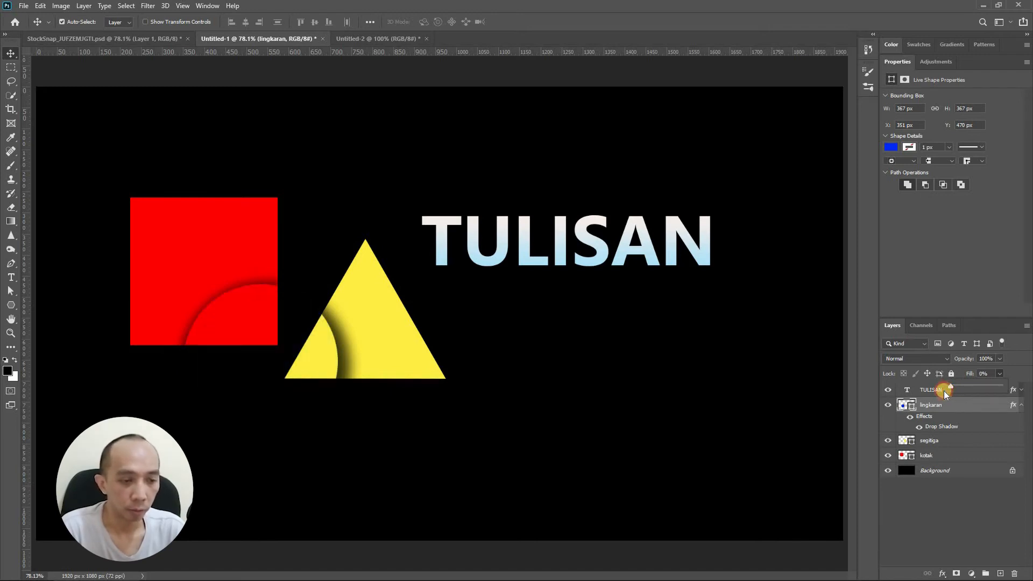
left_click(945, 495)
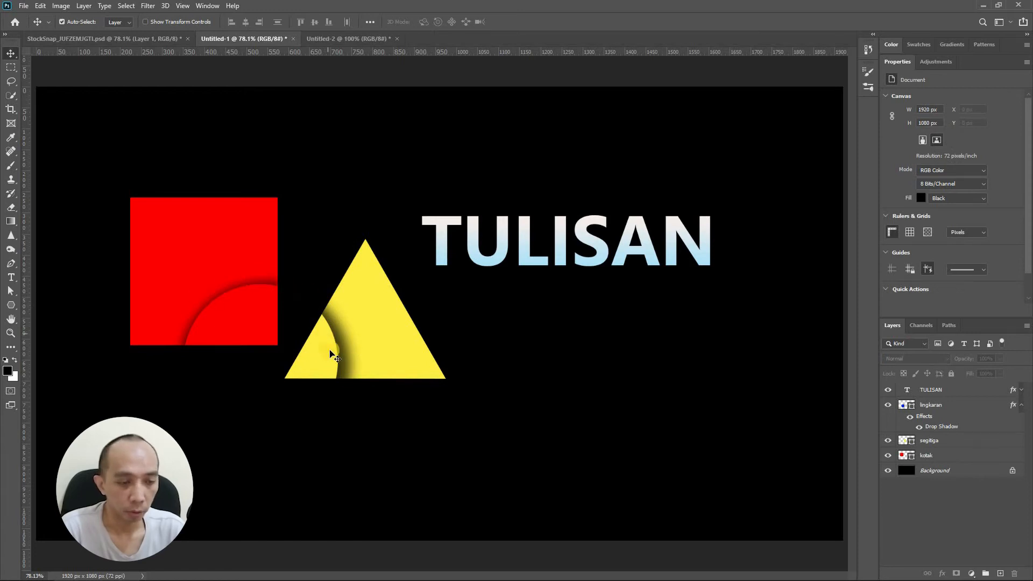
left_click(945, 402)
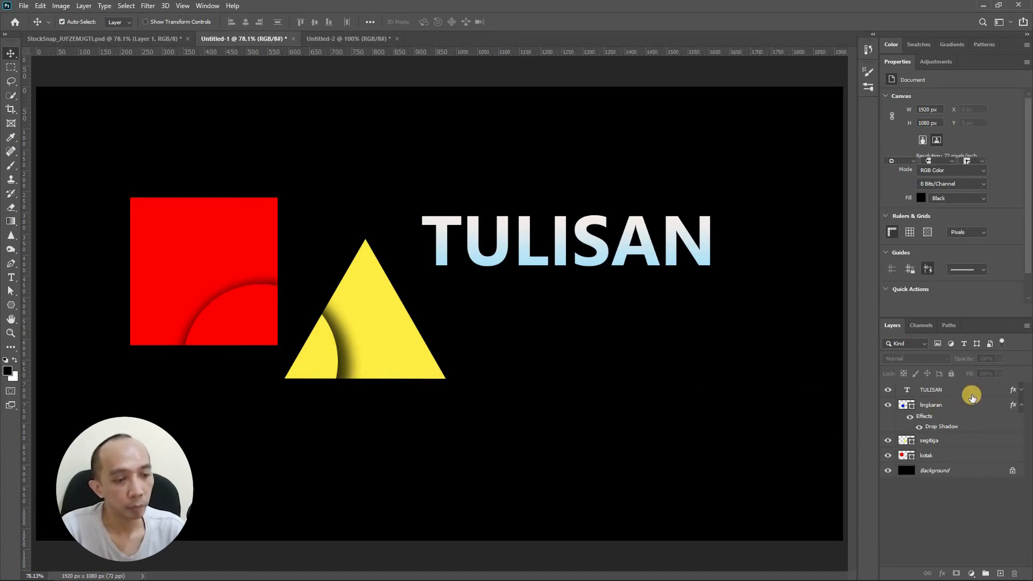
mouse_move(989, 380)
left_mouse_down()
mouse_move(1025, 386)
mouse_move(1003, 375)
left_mouse_up()
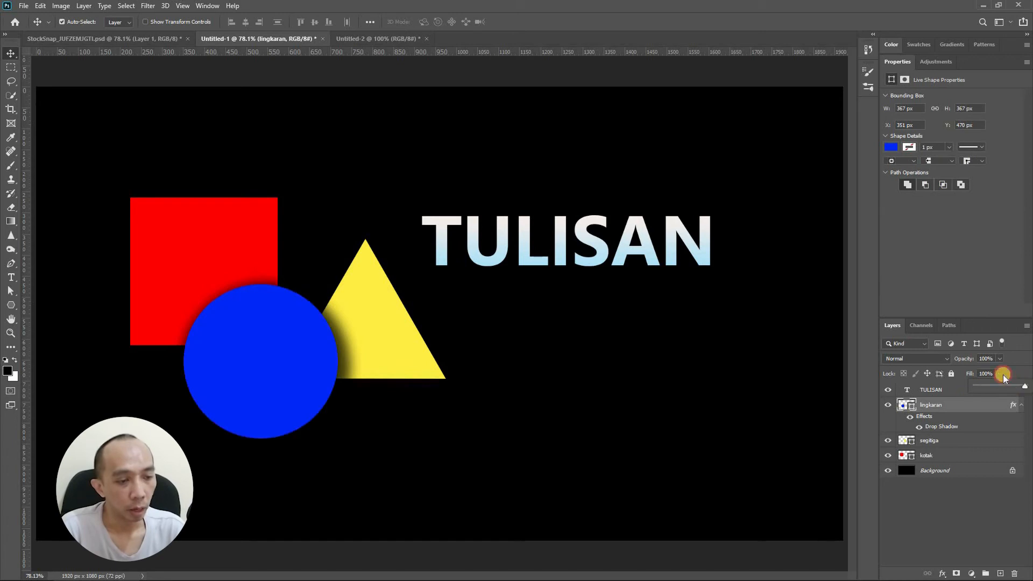
- Set the circle layer's opacity to 100% and select the TULISAN text layer
left_click(999, 360)
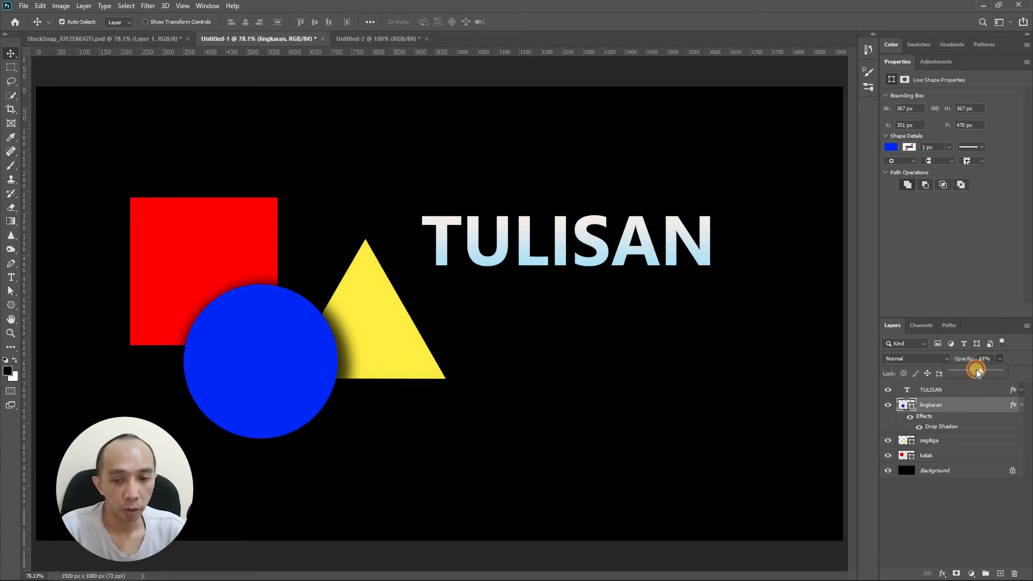
left_click_drag(966, 369, 1015, 368)
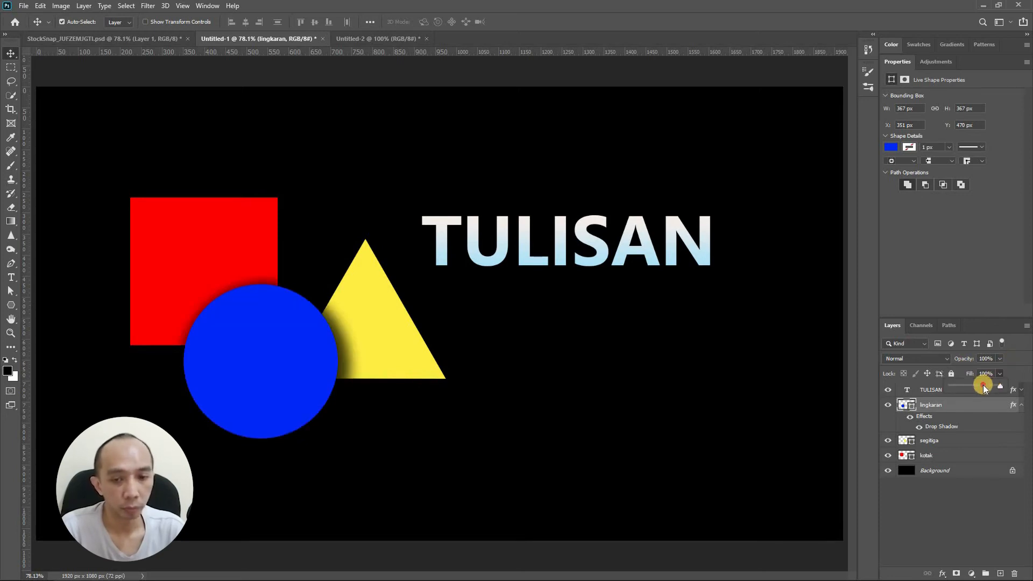
left_click(939, 390)
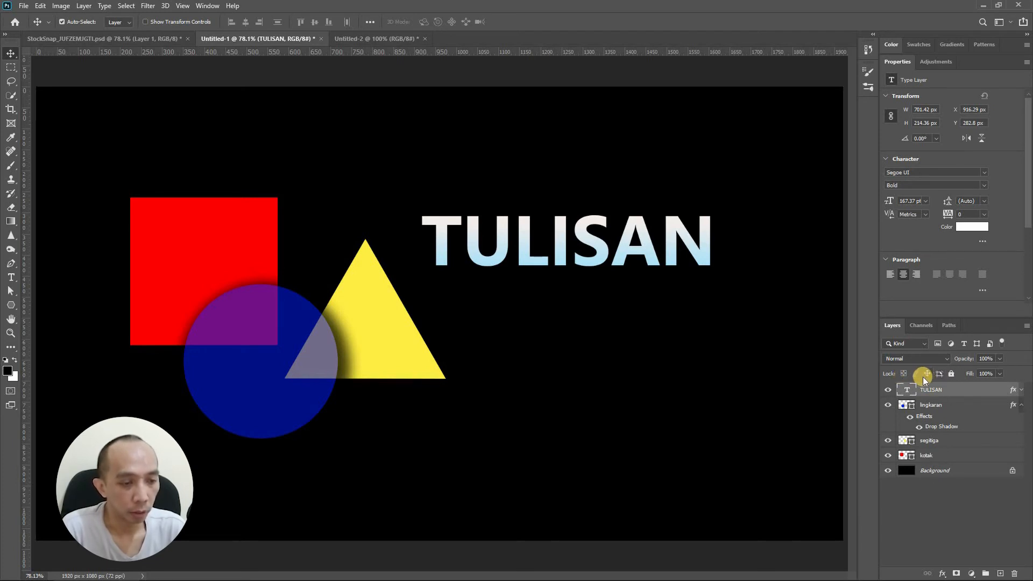
- Deselect all layers and attempt to move something on the canvas with the Move tool
left_click(946, 406)
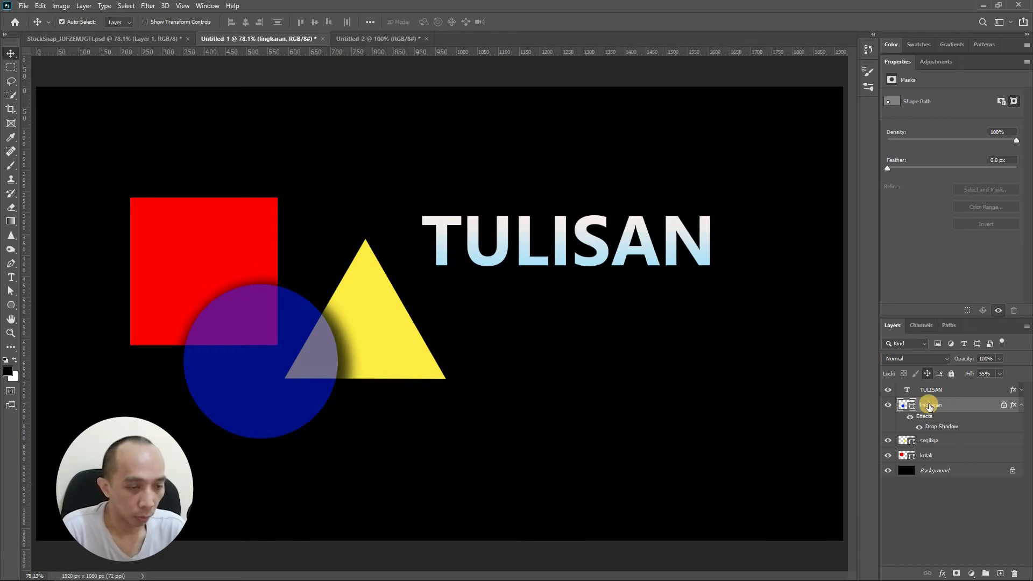
left_click(927, 373)
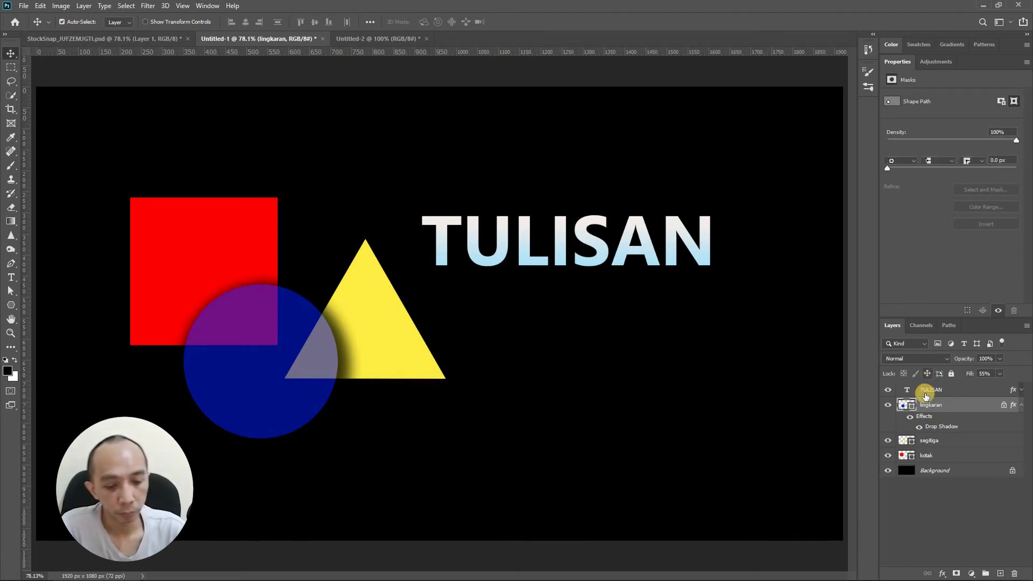
left_click(933, 499)
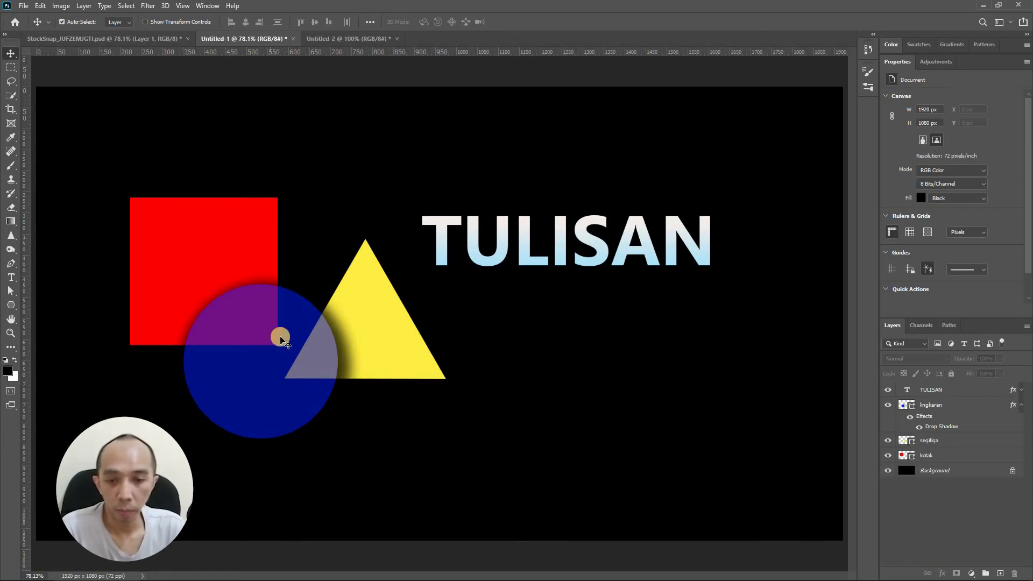
left_click(375, 321)
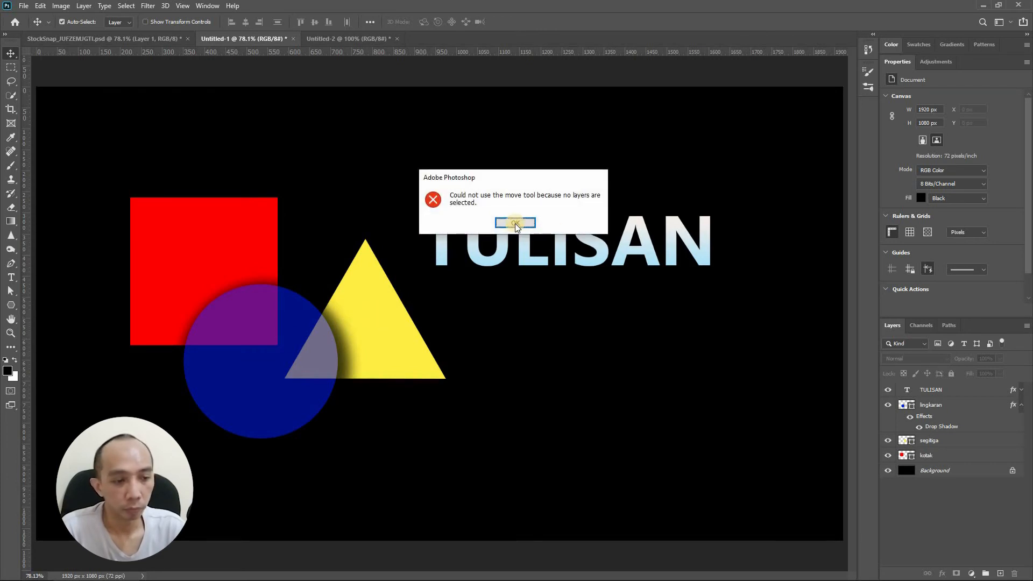
left_click(514, 225)
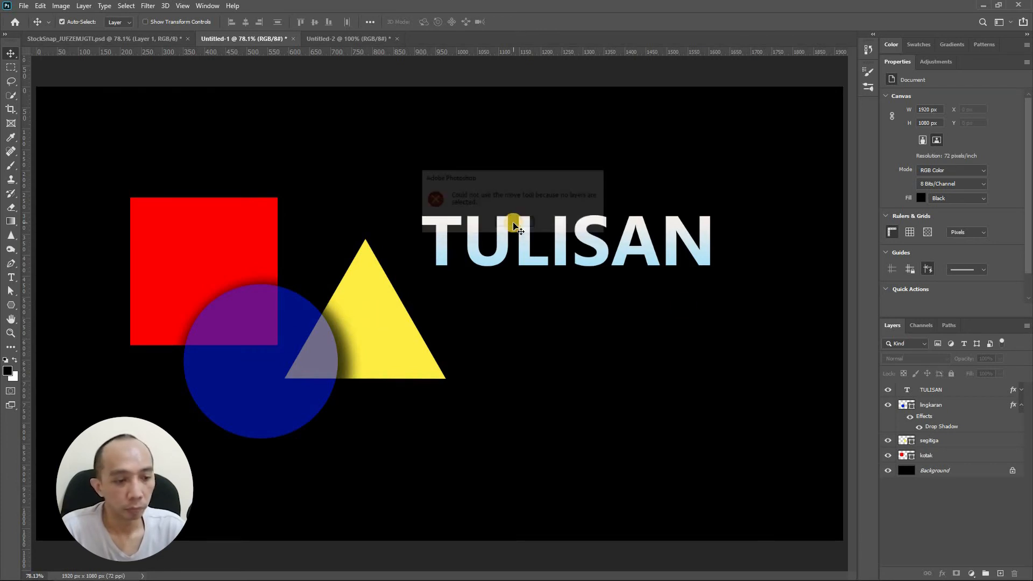
- Select both the triangle and circle layers, link them, and move them together on the canvas
left_click(943, 444)
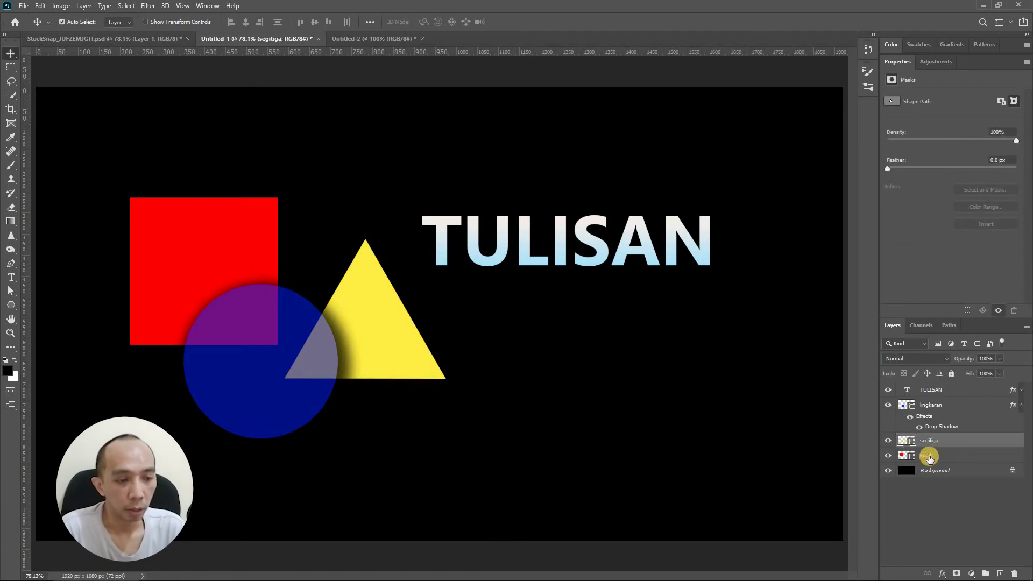
left_click(935, 405, "ctrl")
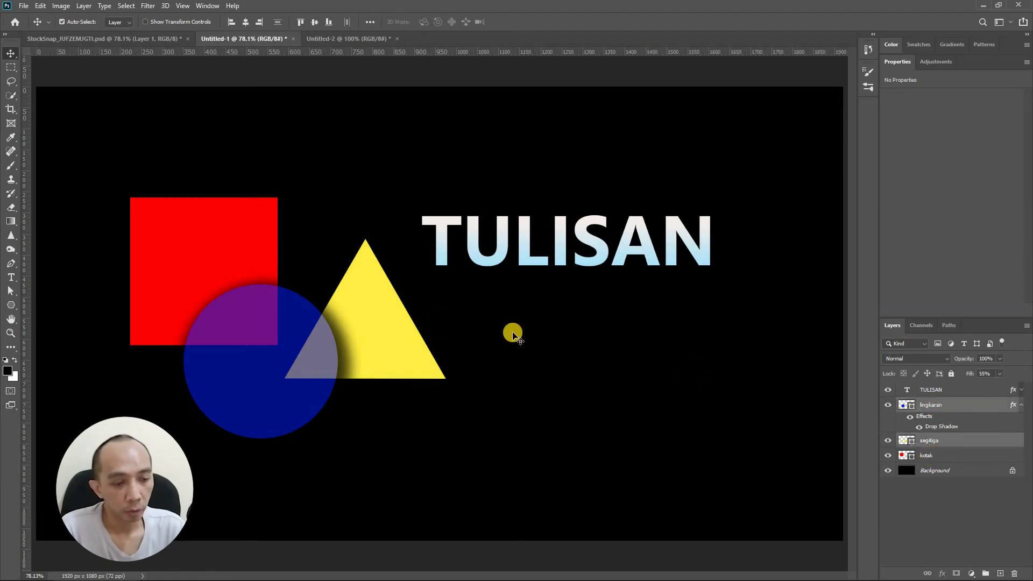
left_click(929, 573)
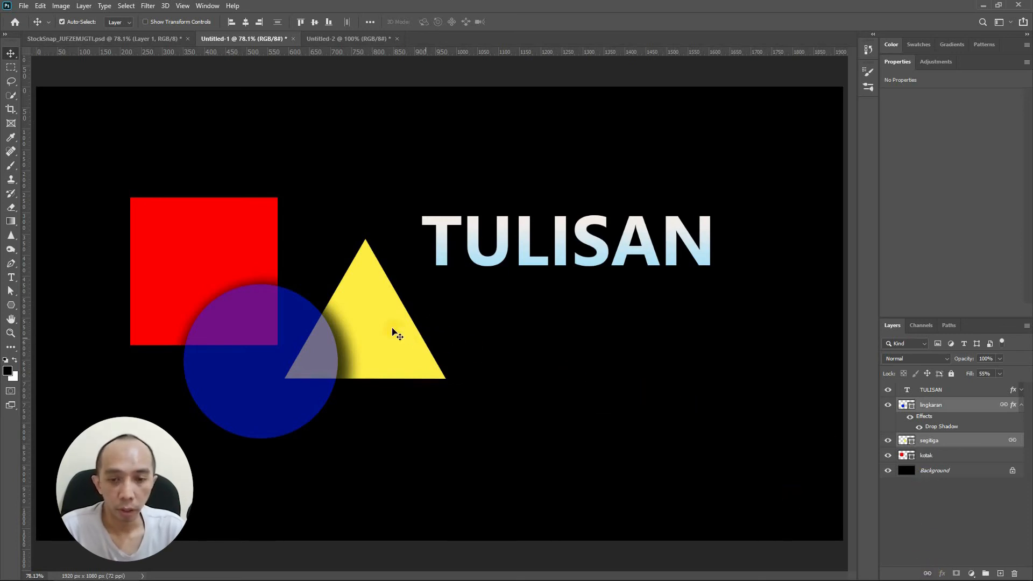
left_click_drag(393, 293, 404, 329)
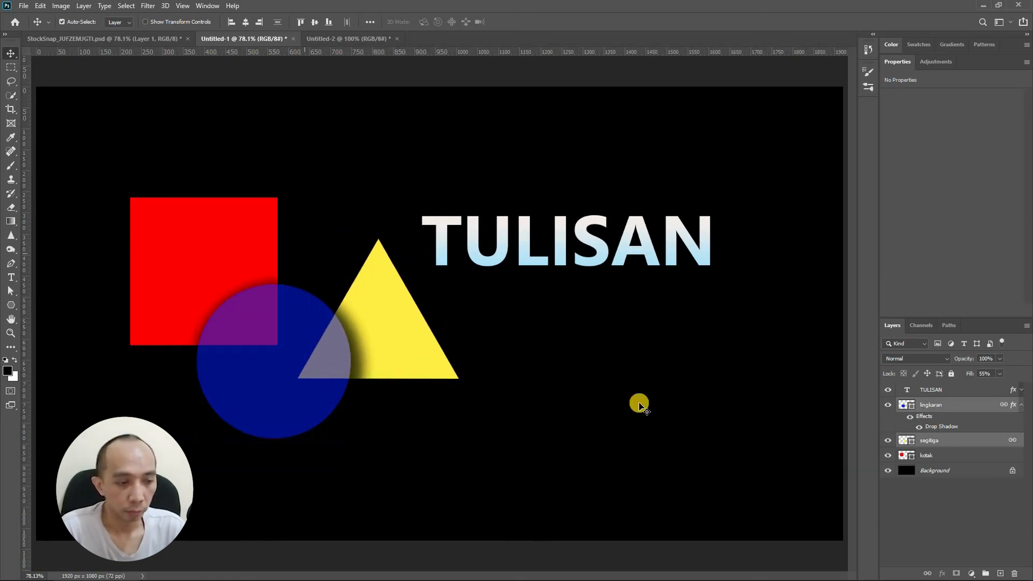
- Unlink the circle and triangle layers
left_click(942, 574)
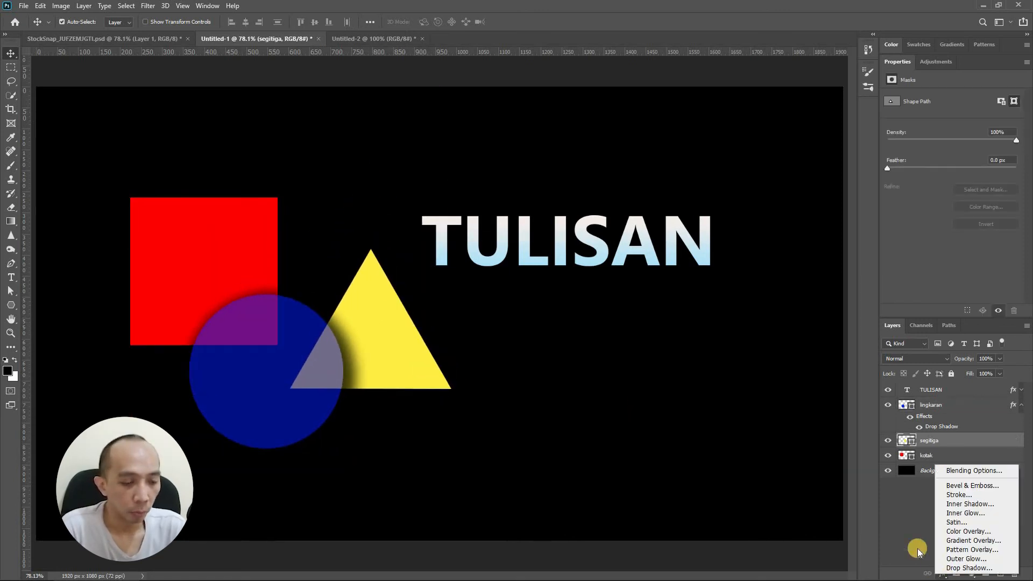
left_click(922, 553)
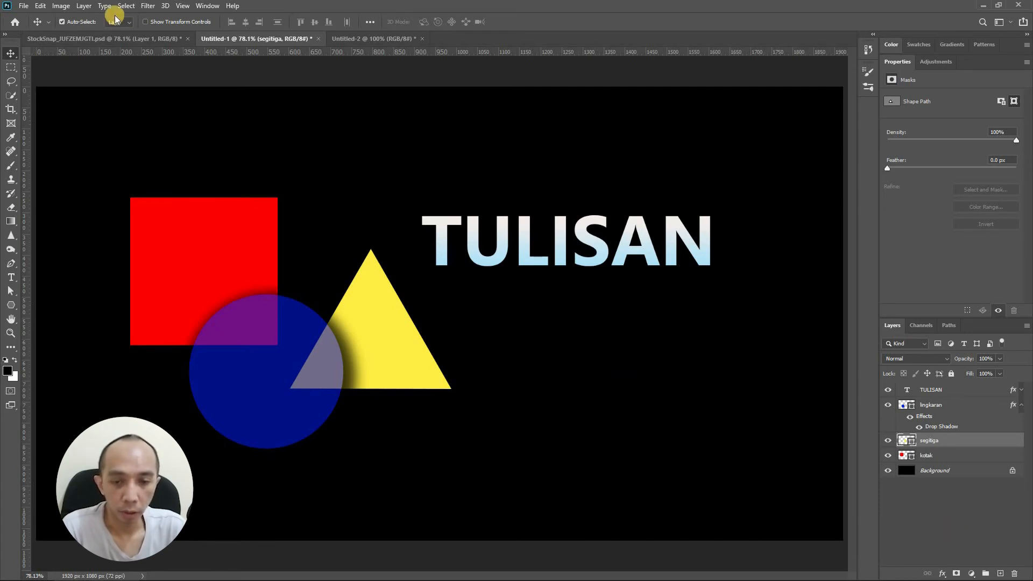
left_click(942, 573)
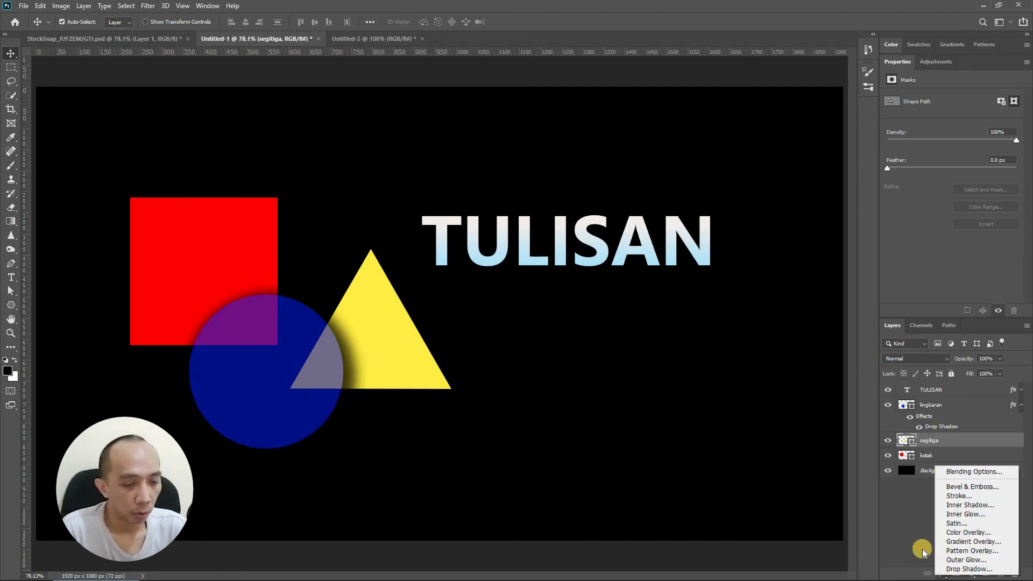
left_click(923, 550)
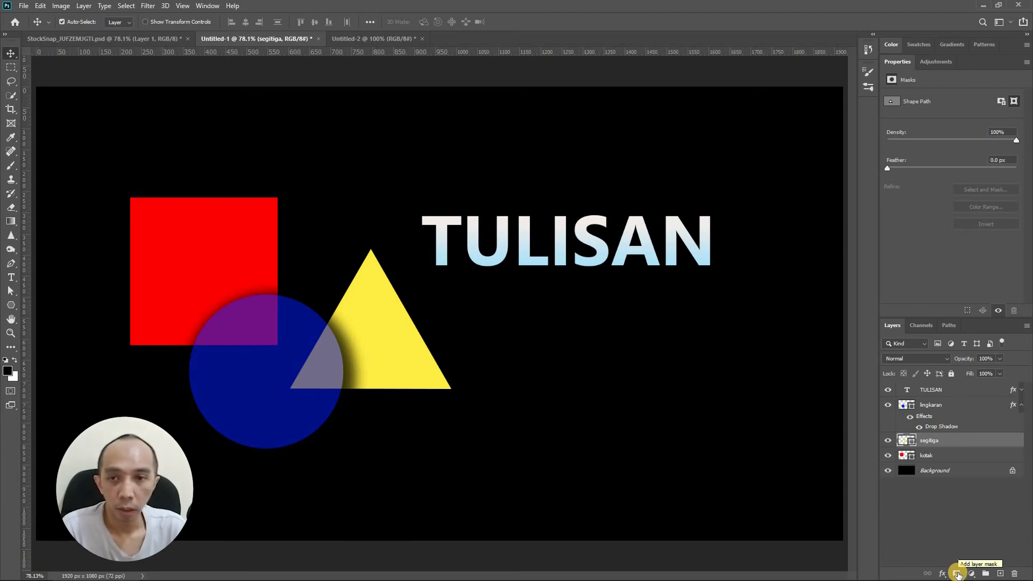
- Switch to the StockSnap document and select the mask of Layer 2
left_click(152, 38)
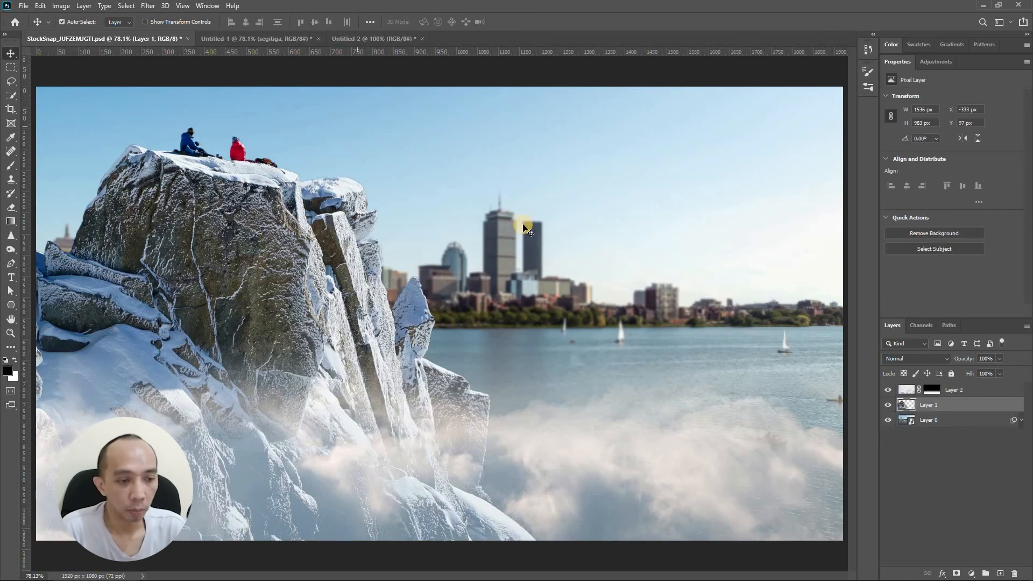
left_click(937, 391)
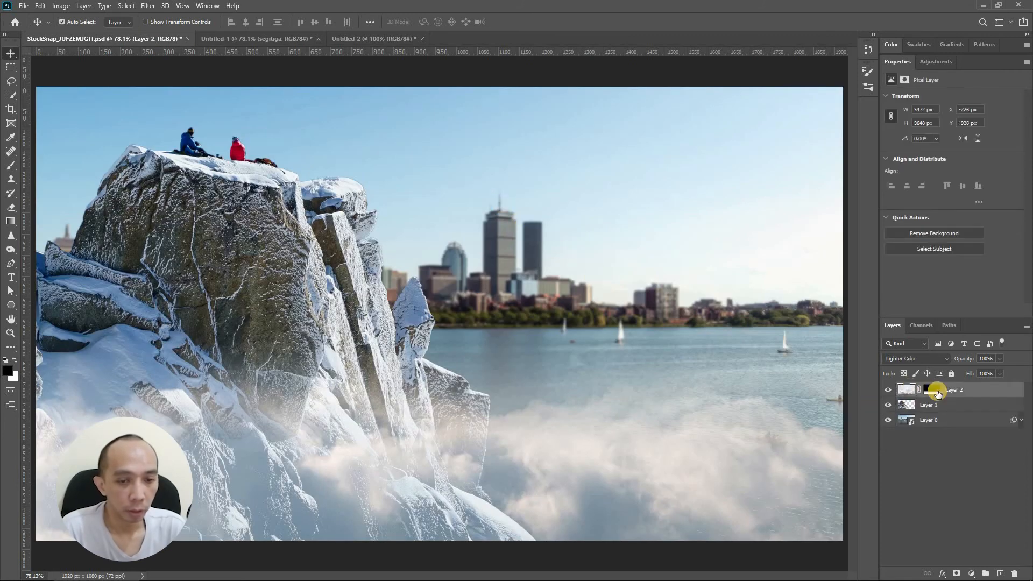
left_click(935, 391)
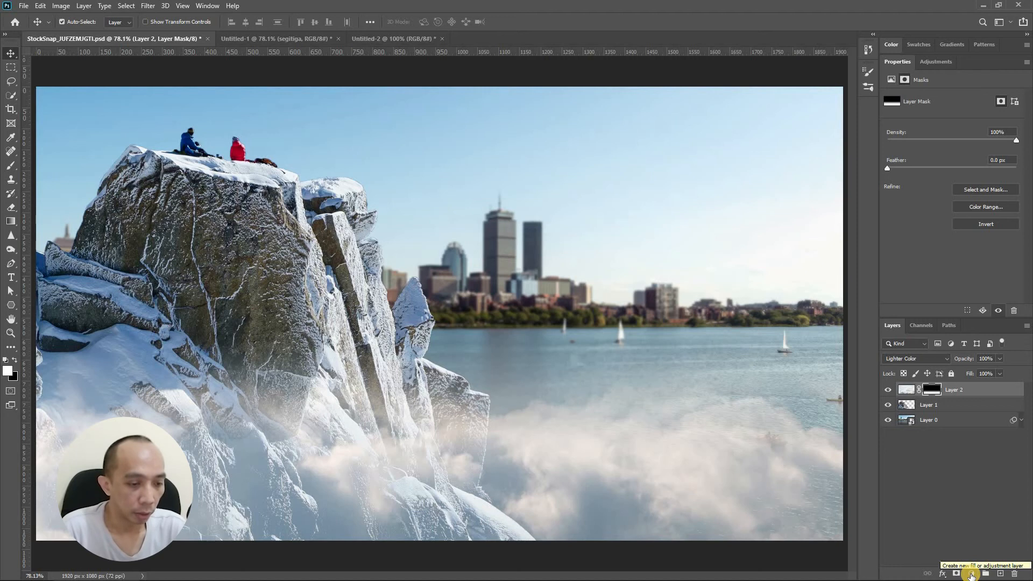
left_click(971, 574)
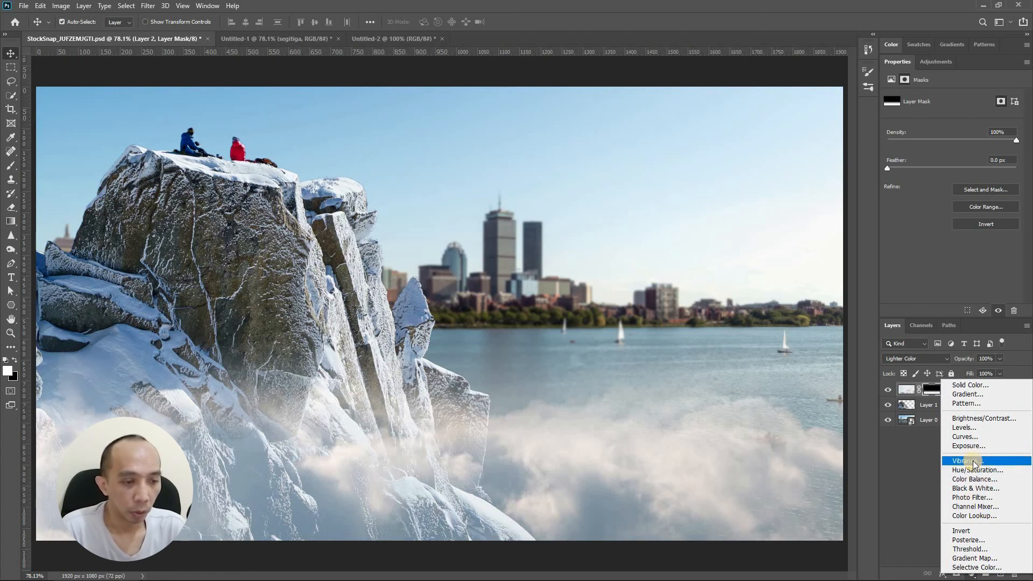
left_click(905, 464)
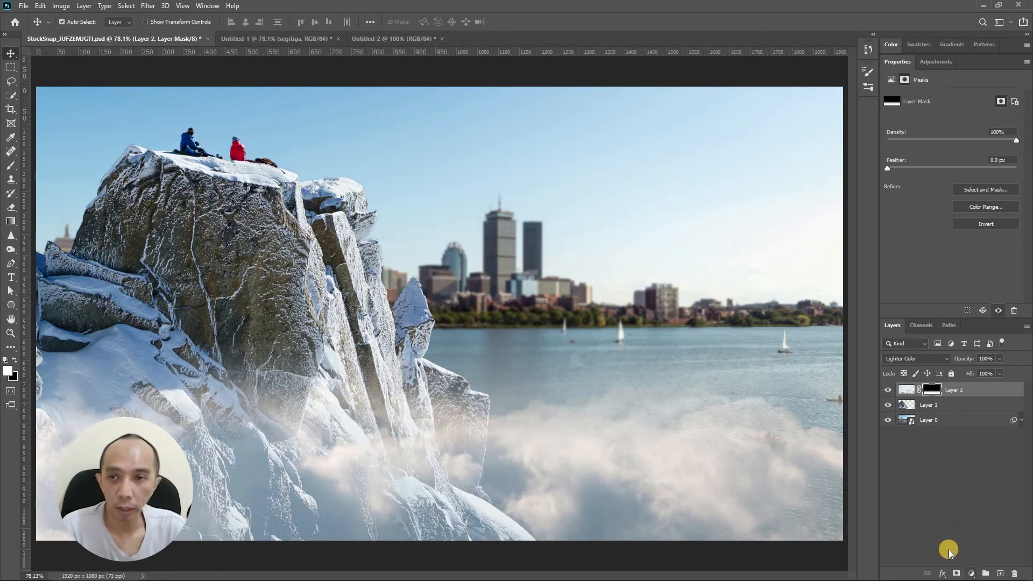
- Select Layer 1 and add a Hue/Saturation adjustment layer colorized with hue 53 and saturation 25
left_click(61, 7)
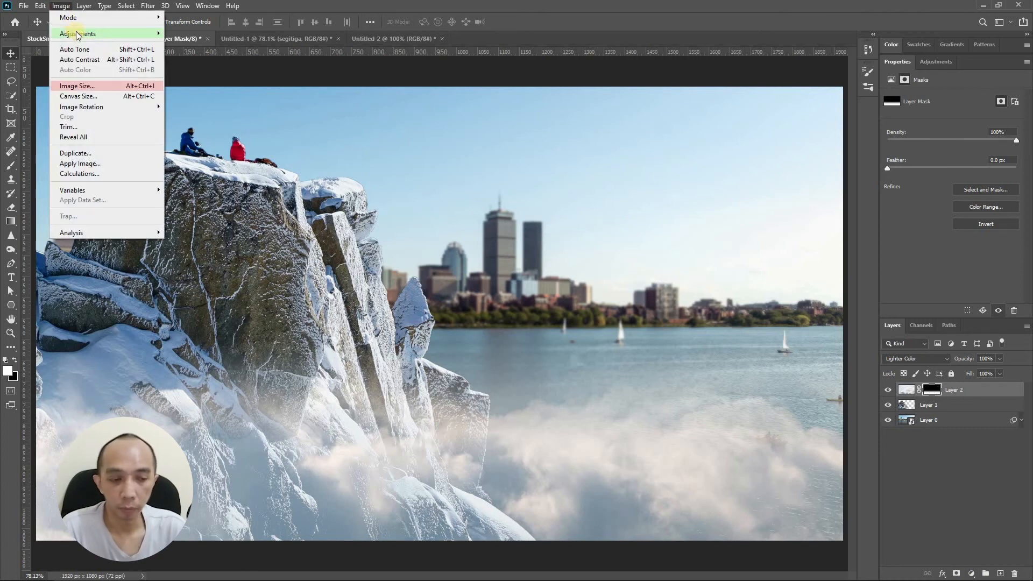
left_click(928, 404)
left_click(971, 573)
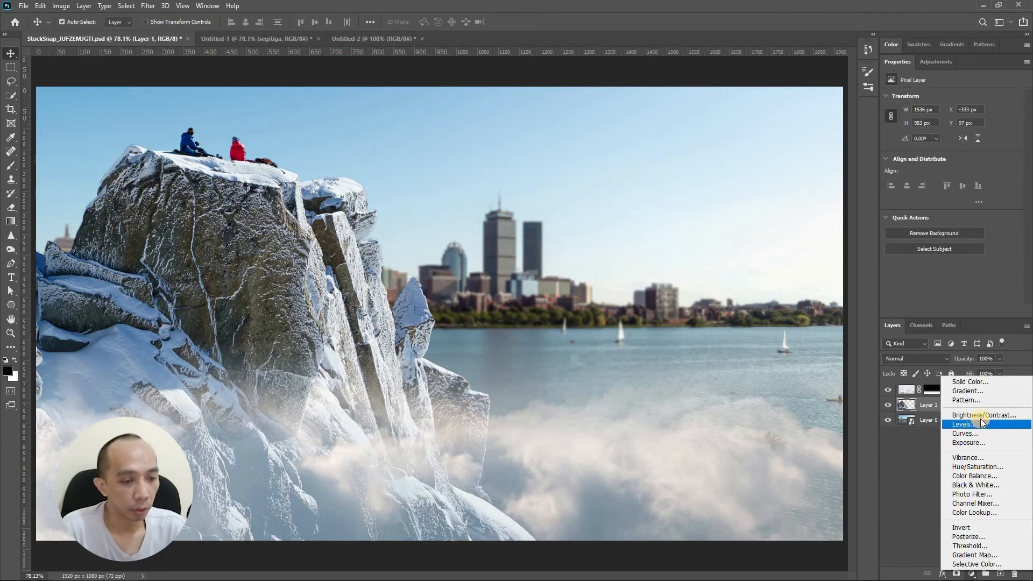
left_click(977, 467)
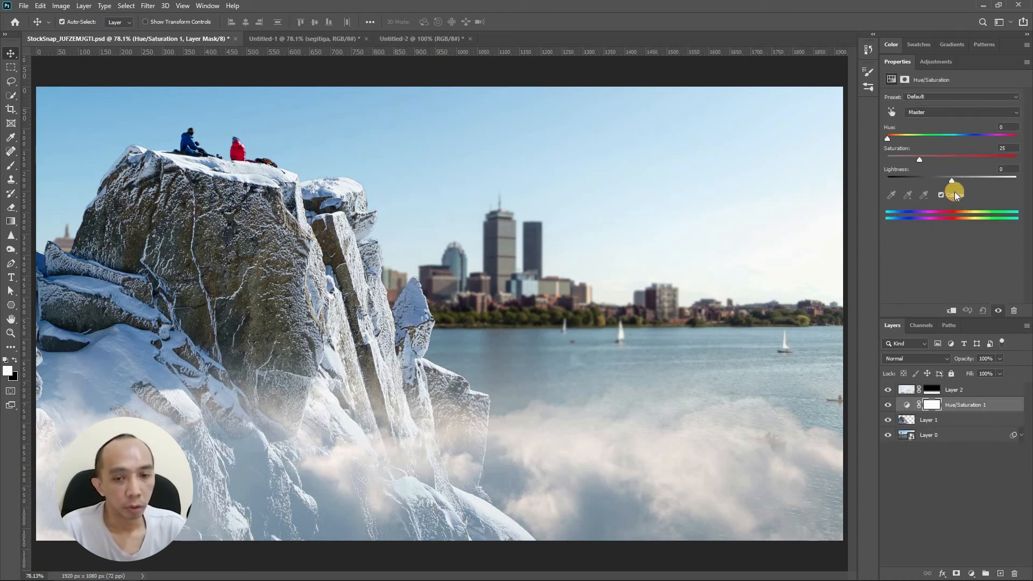
left_click(907, 138)
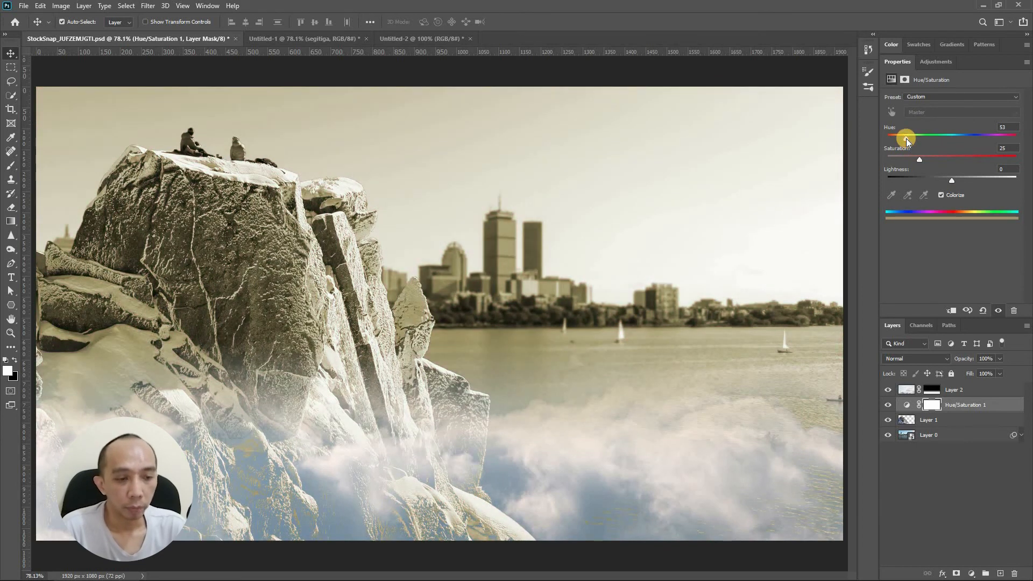
- Clip the Hue/Saturation 1 adjustment layer to Layer 1 so it affects only that layer
left_click(952, 424)
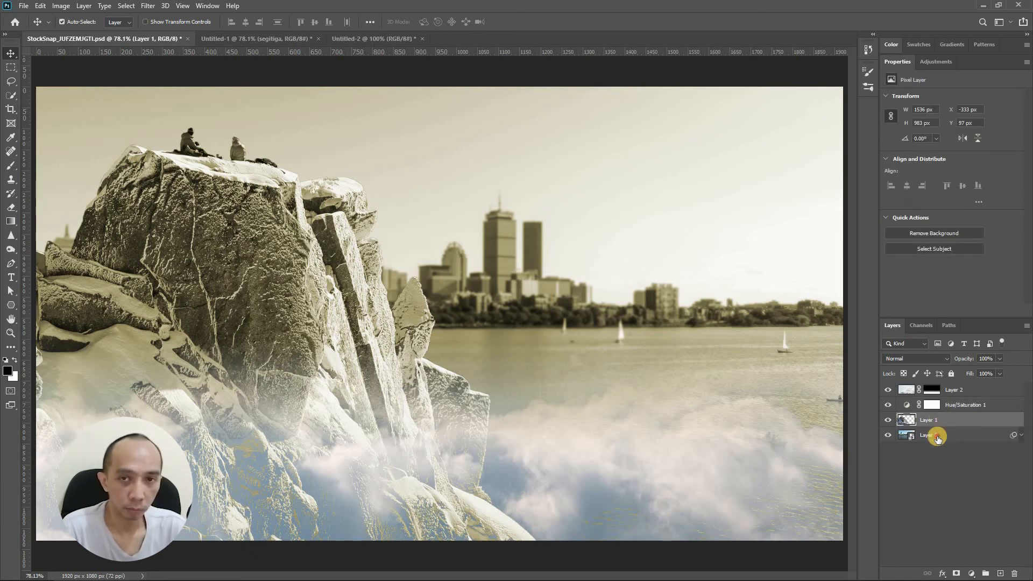
left_click(938, 439)
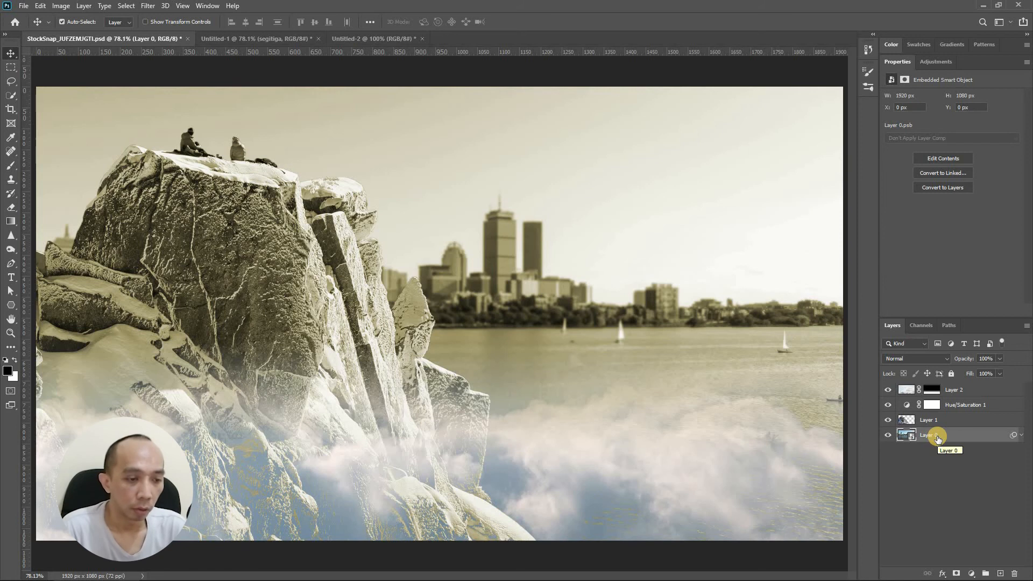
left_click(954, 406)
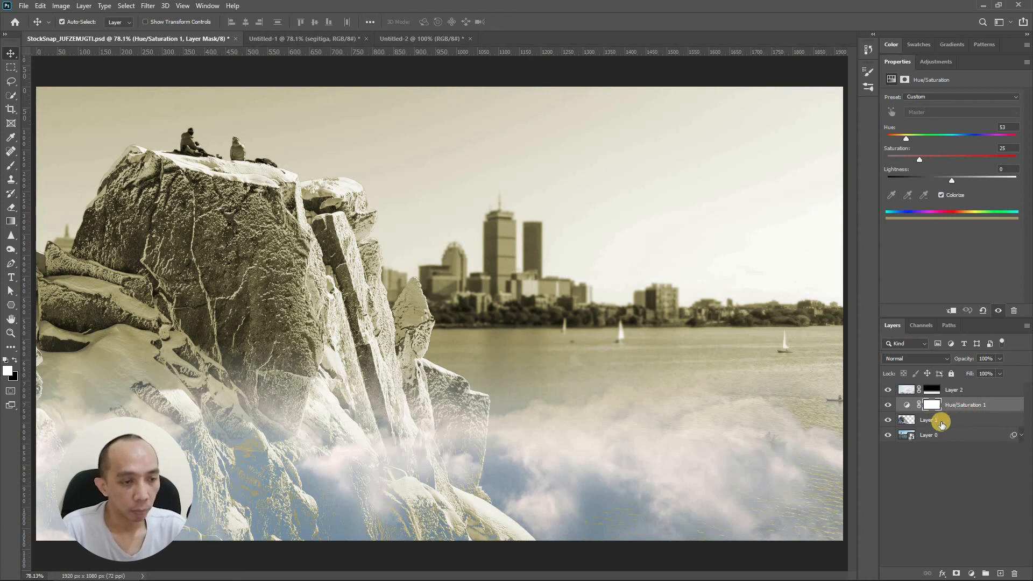
left_click(952, 312)
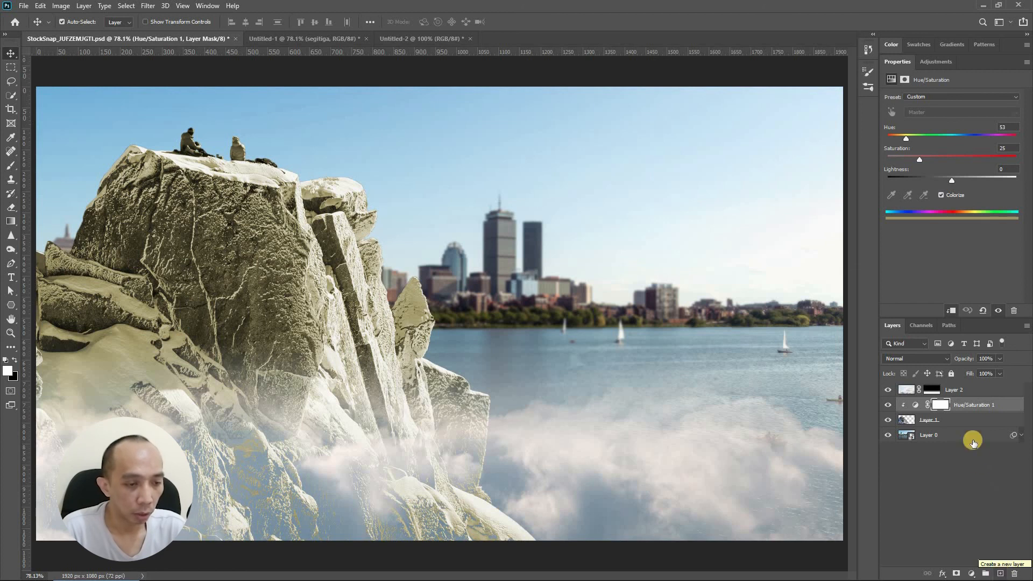
- Try to duplicate Layer 2
left_click(963, 409)
left_click(963, 416)
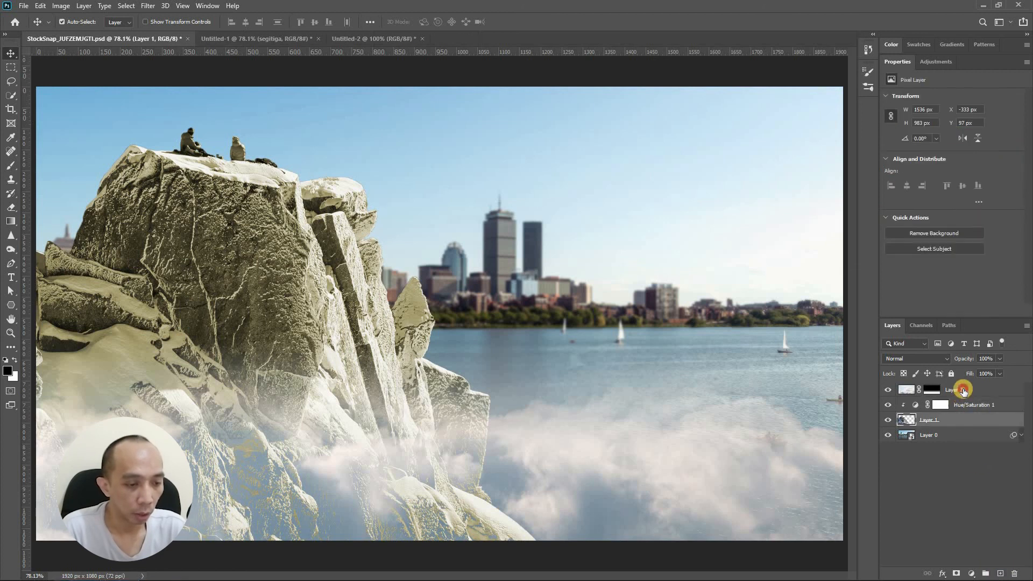
left_click_drag(963, 391, 1001, 574)
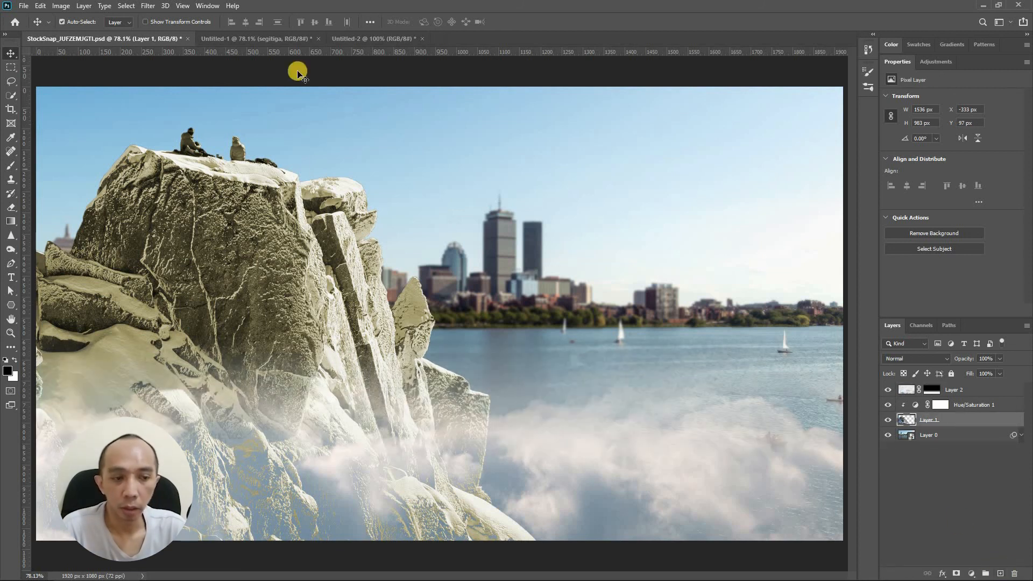
- In Untitled-1, duplicate the triangle layer, move the copy aside, and delete the copy again
left_click(263, 33)
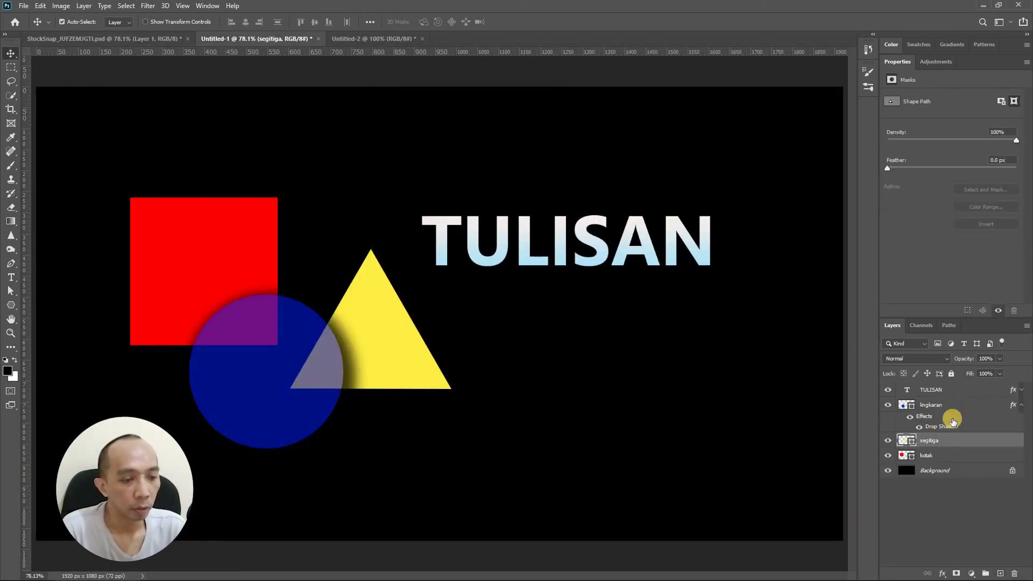
left_click_drag(948, 442, 1000, 572)
left_click_drag(412, 365, 586, 410)
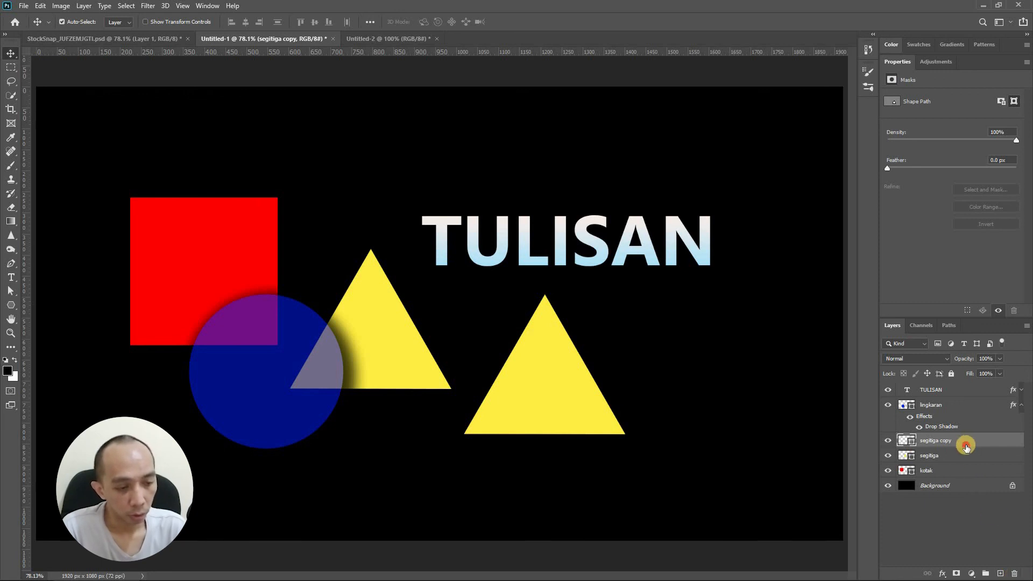
left_click_drag(966, 441, 1014, 572)
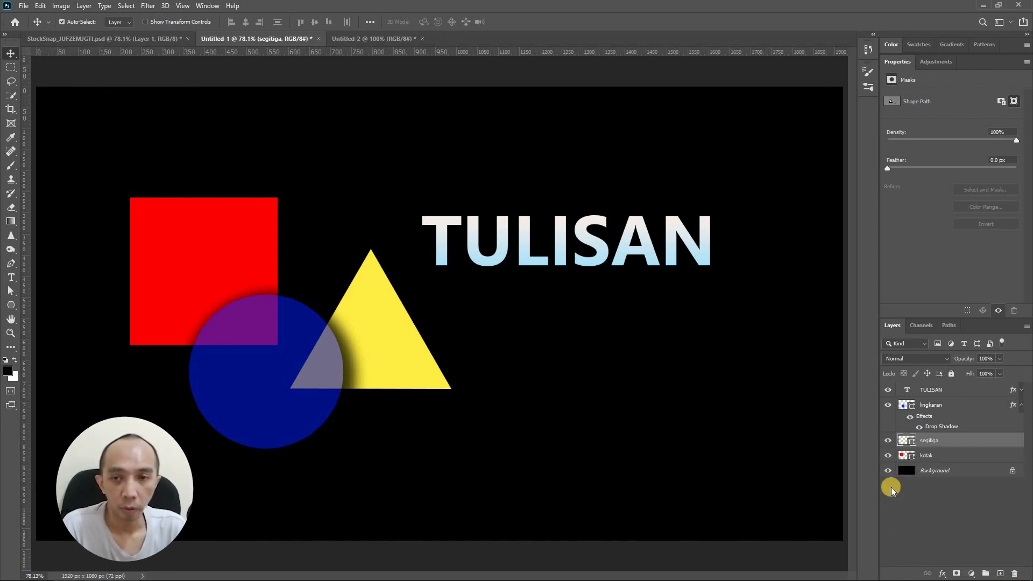
- Return to the StockSnap document and set the Layers panel thumbnail size to the largest option
left_click(172, 40)
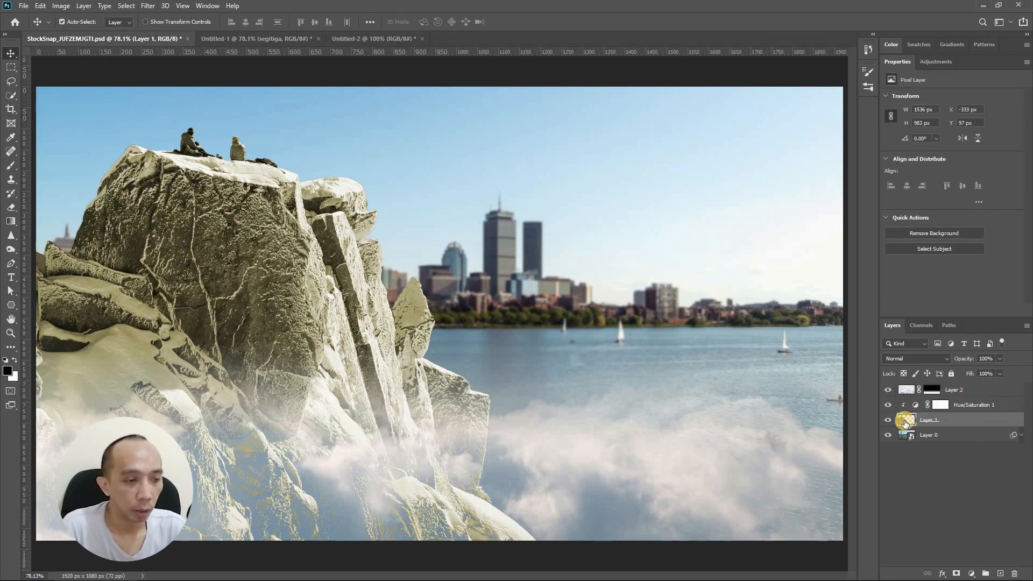
left_click(1027, 326)
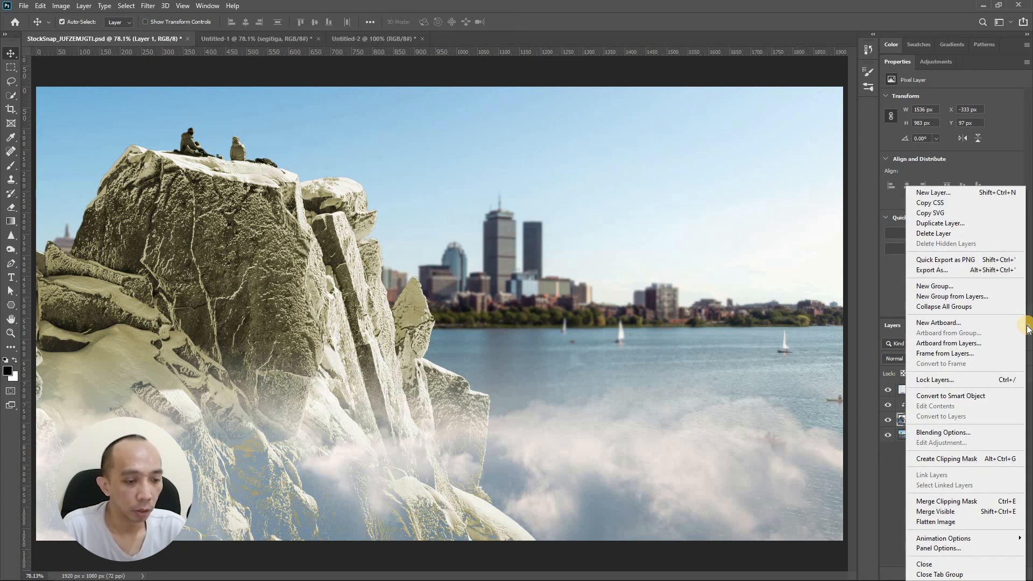
left_click(979, 550)
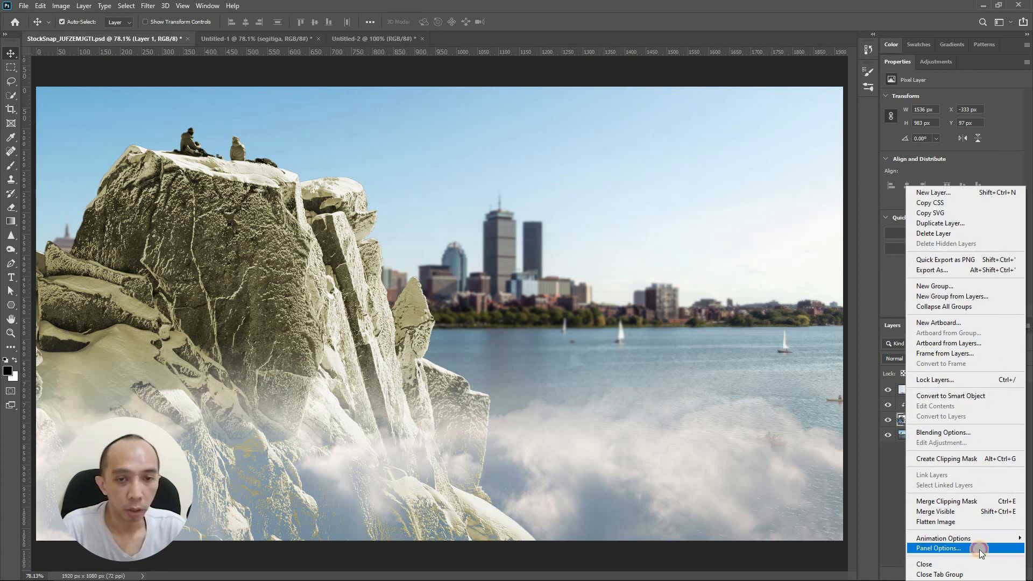
left_click(446, 142)
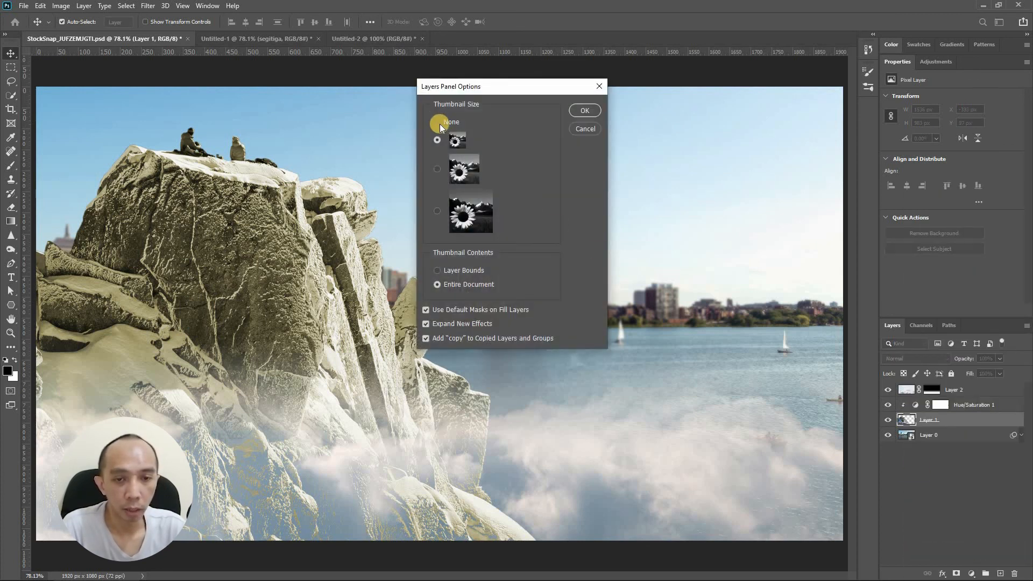
left_click(439, 210)
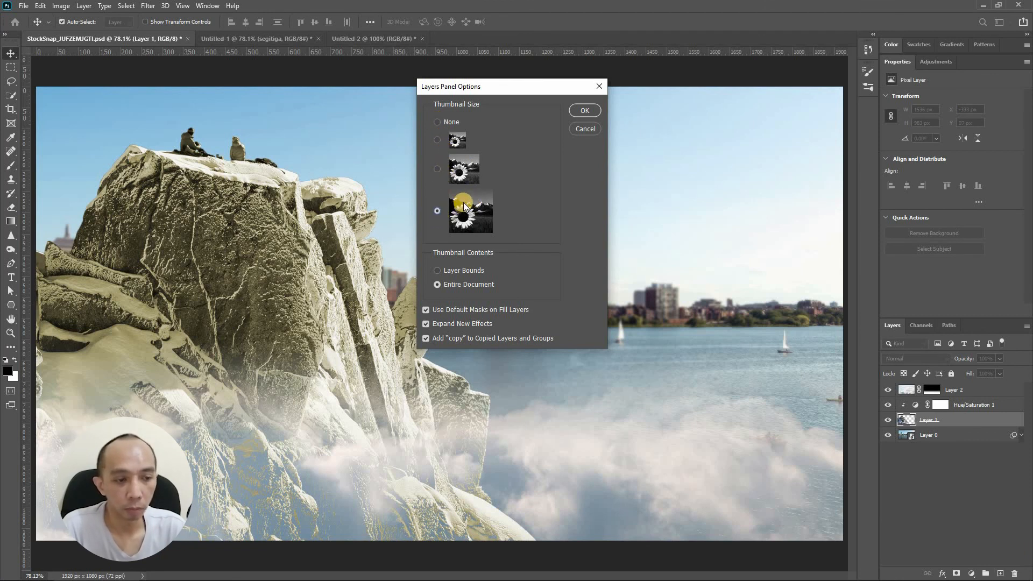
left_click(584, 110)
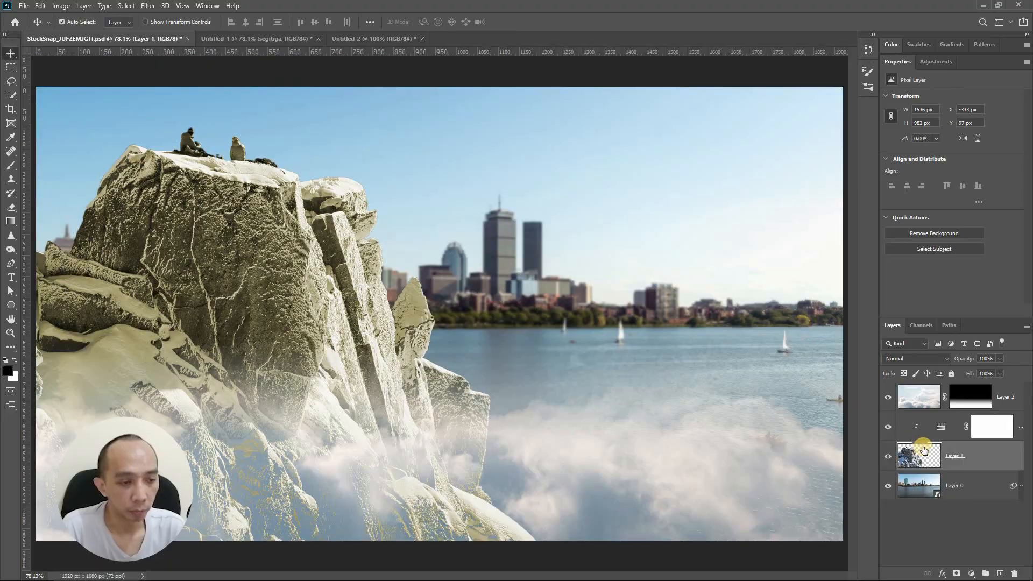